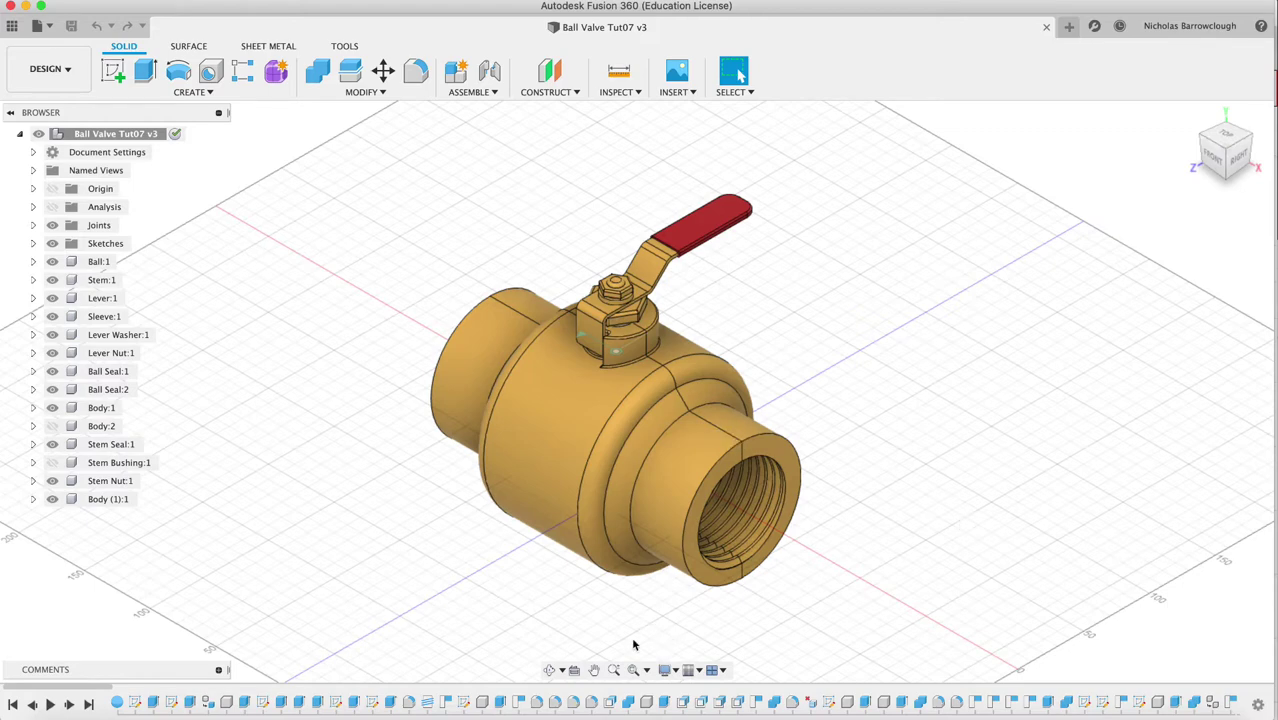
Free Orbit the ball valve around to view its other side.
{"action": "left_click", "coordinate": [549, 670]}
{"action": "mouse_move", "coordinate": [588, 371]}
{"action": "left_mouse_down"}
{"action": "mouse_move", "coordinate": [488, 360]}
{"action": "mouse_move", "coordinate": [480, 330]}
{"action": "mouse_move", "coordinate": [509, 378]}
{"action": "mouse_move", "coordinate": [605, 355]}
{"action": "mouse_move", "coordinate": [653, 393]}
{"action": "mouse_move", "coordinate": [730, 362]}
{"action": "mouse_move", "coordinate": [816, 377]}
{"action": "mouse_move", "coordinate": [735, 385]}
{"action": "left_mouse_up"}
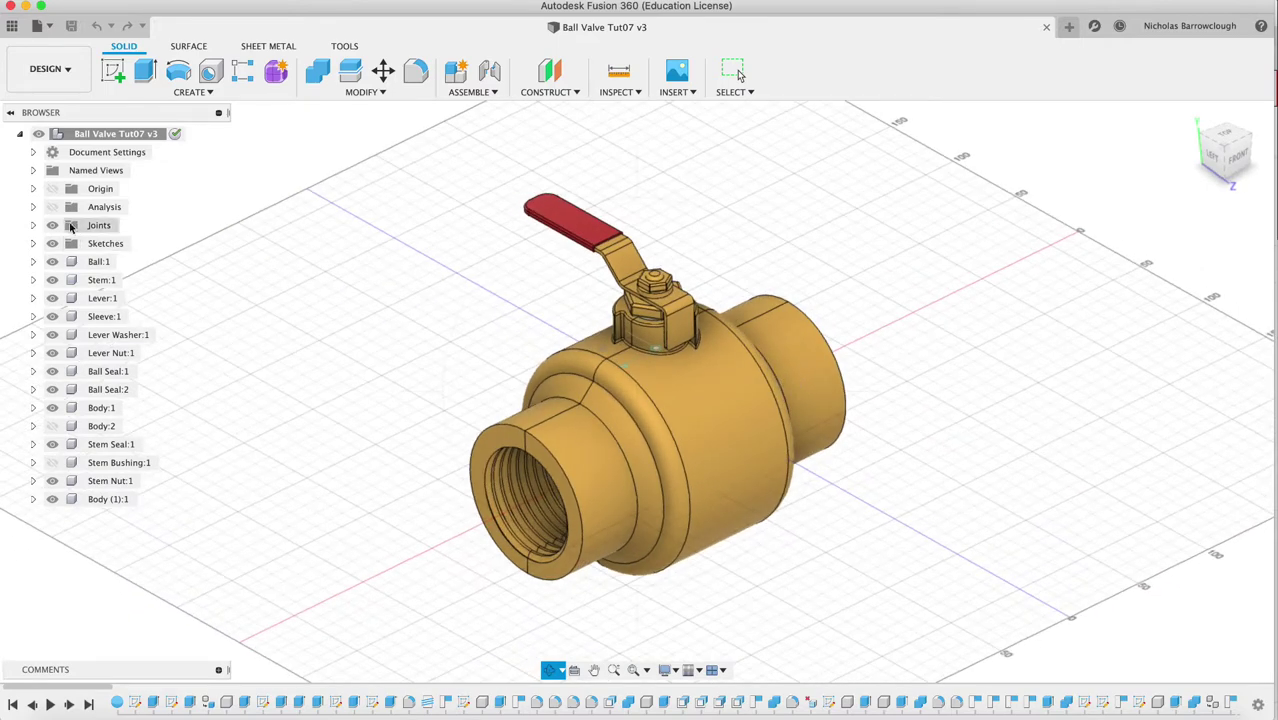
Show the section cut and zoom in on it viewed straight from the BACK.
{"action": "left_click", "coordinate": [53, 207]}
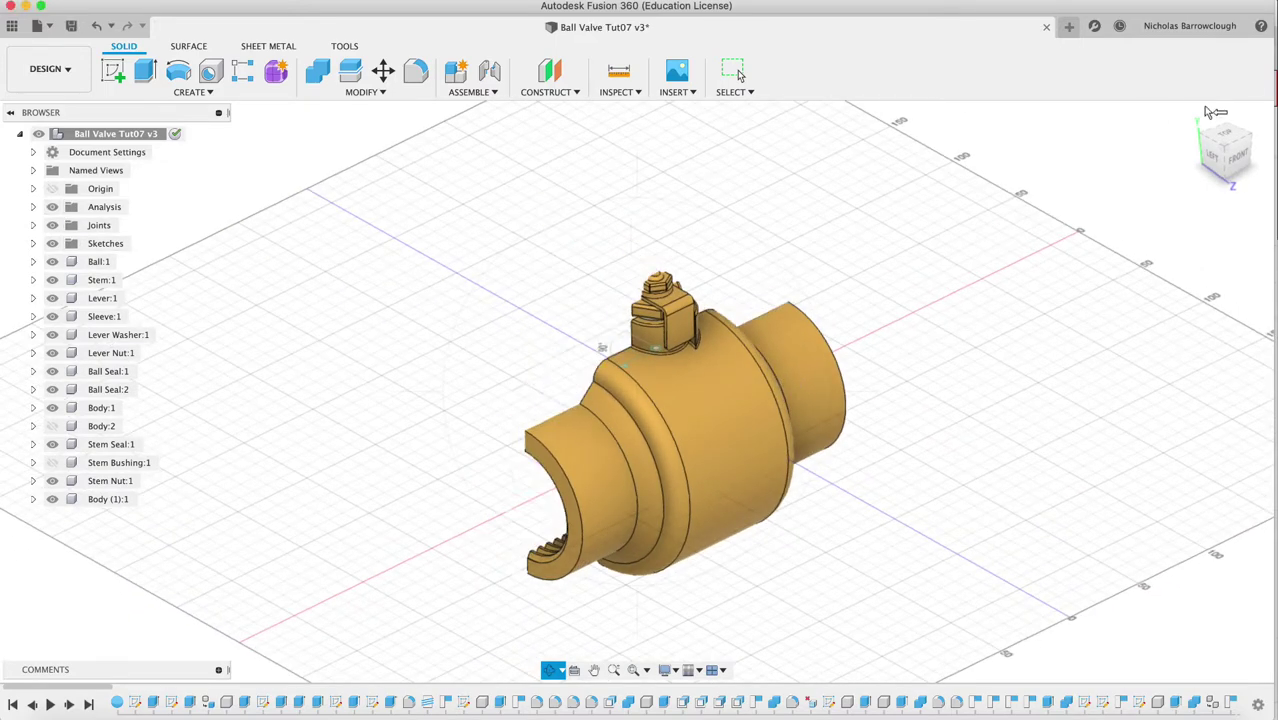
{"action": "left_click_drag", "start_coordinate": [604, 387], "coordinate": [720, 336]}
{"action": "left_click", "coordinate": [1218, 172]}
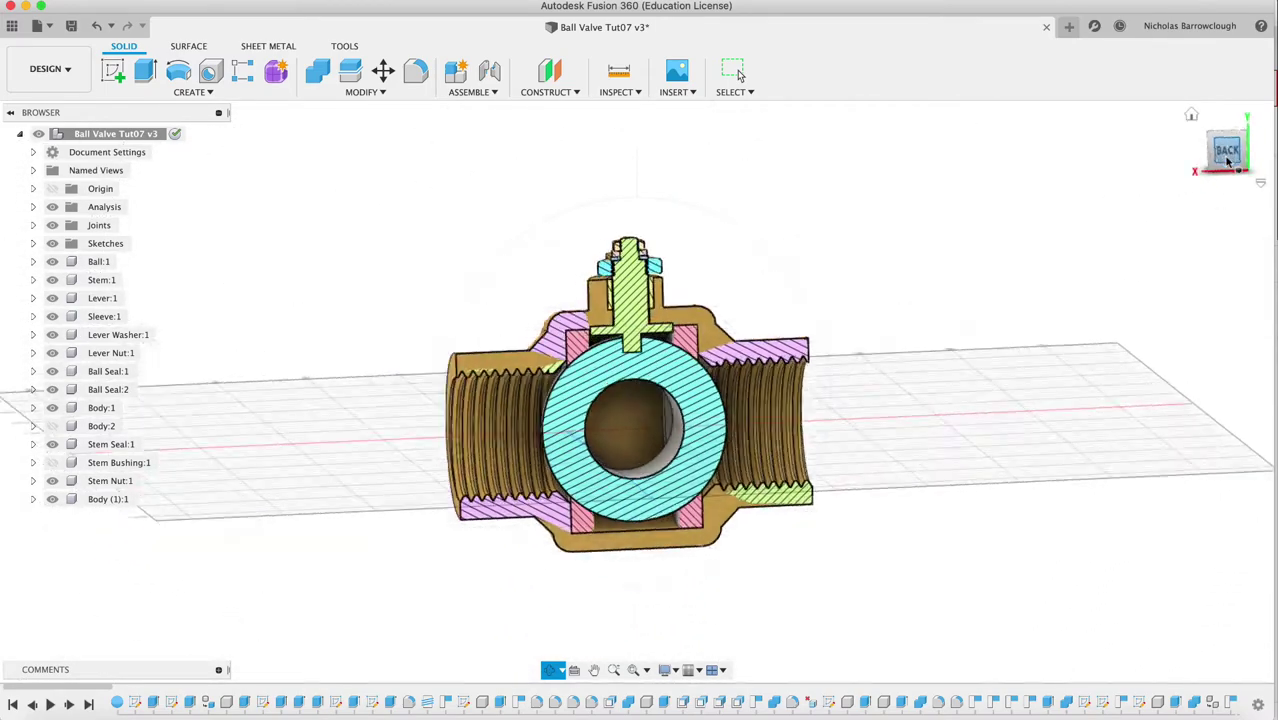
{"action": "left_click", "coordinate": [614, 670]}
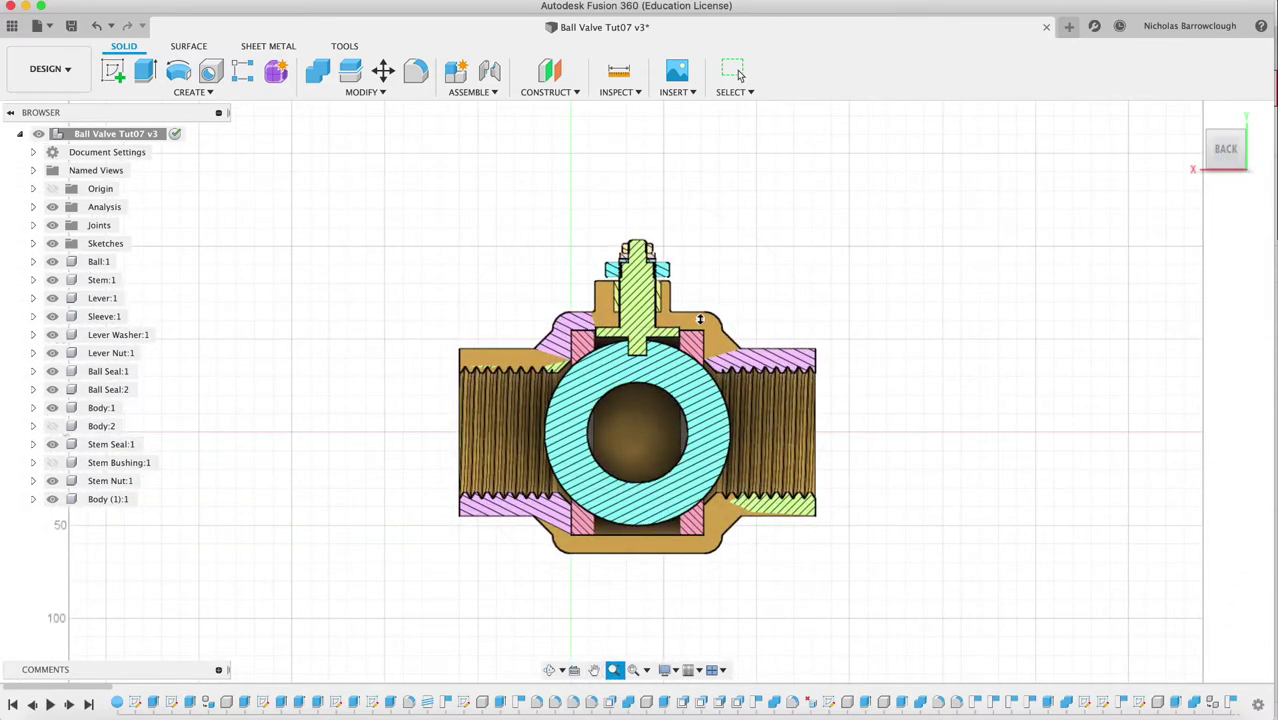
{"action": "left_click_drag", "start_coordinate": [704, 420], "coordinate": [704, 349]}
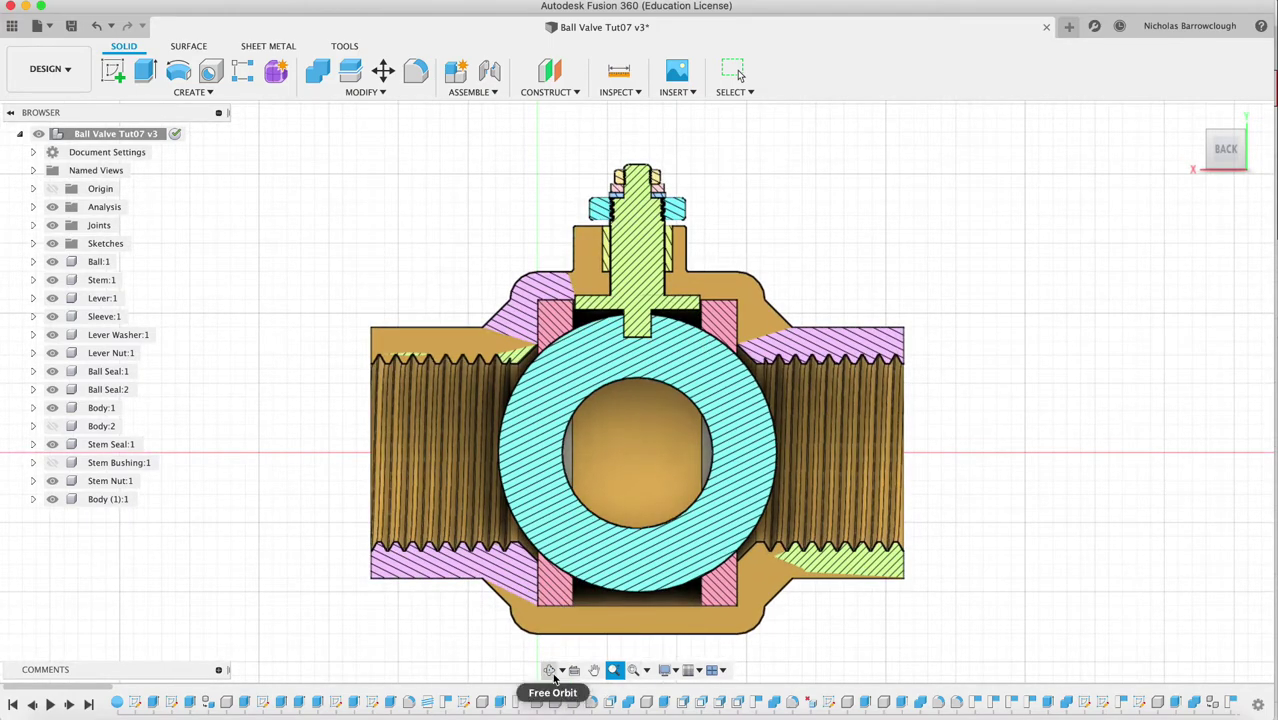
Orbit the cutaway into a 3D perspective view, then hide the section analysis.
{"action": "left_click", "coordinate": [550, 670]}
{"action": "left_click_drag", "start_coordinate": [663, 259], "coordinate": [702, 298]}
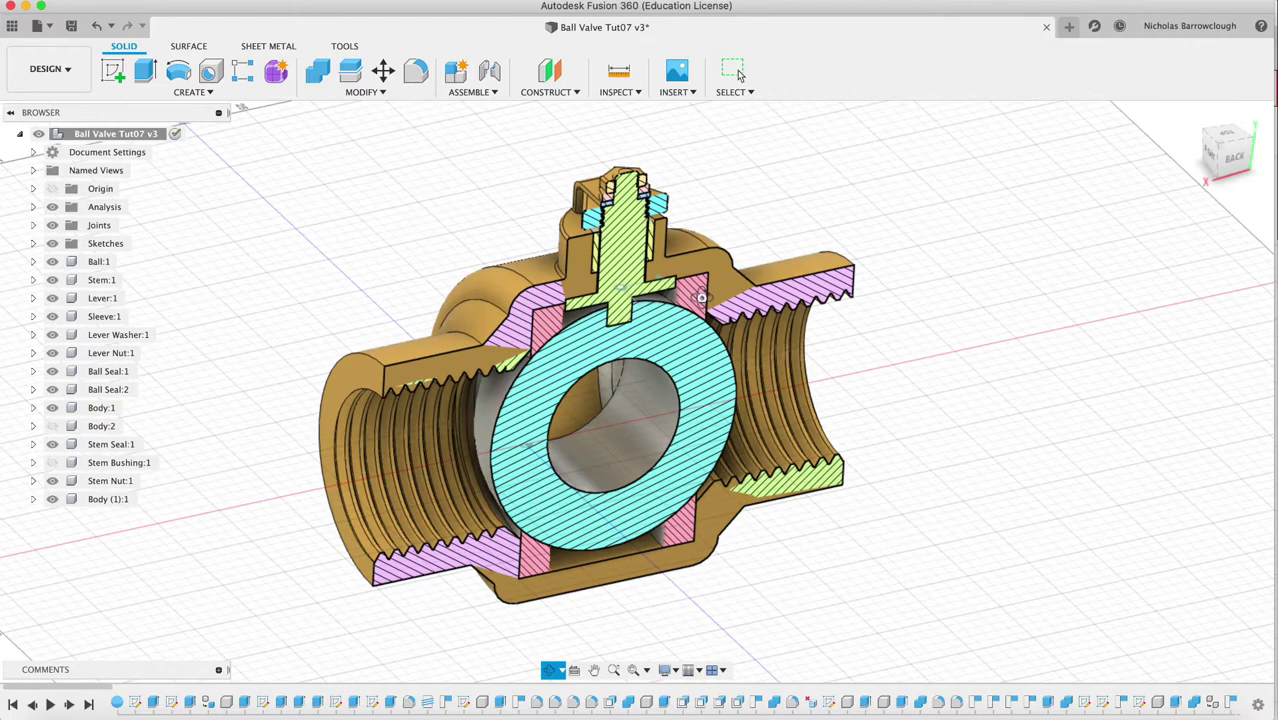
{"action": "left_click", "coordinate": [738, 74]}
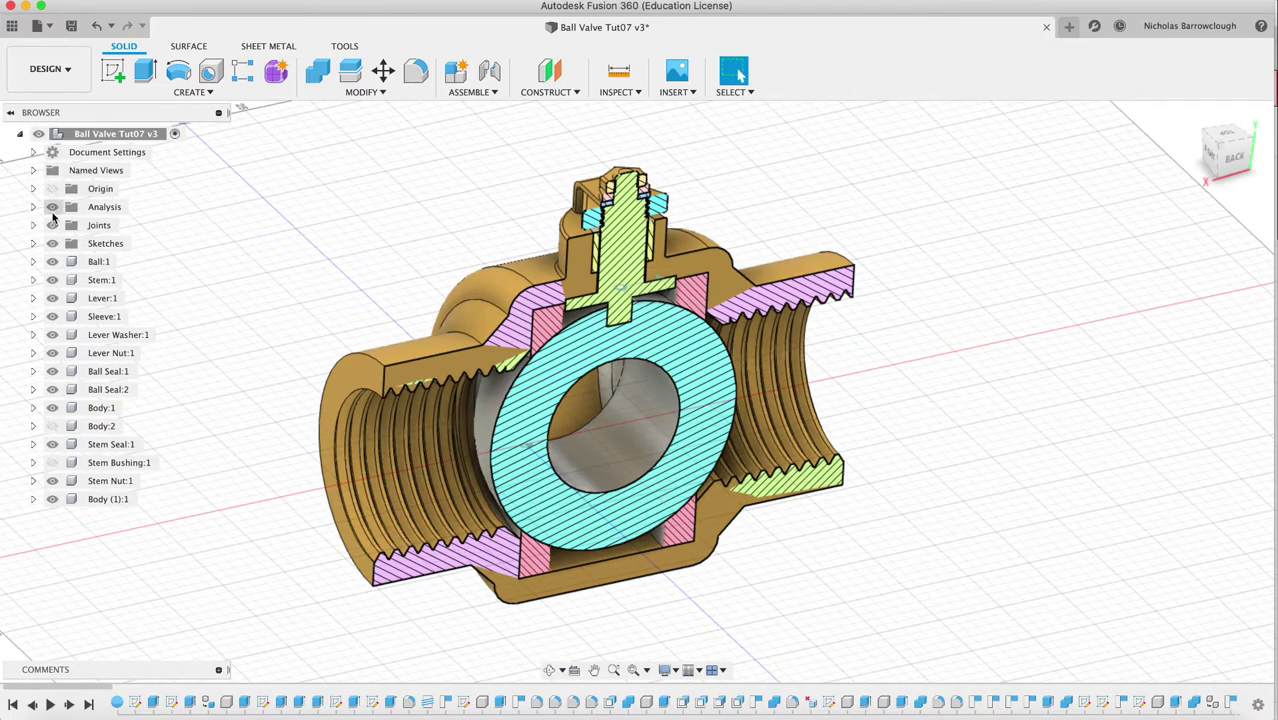
{"action": "left_click", "coordinate": [52, 208]}
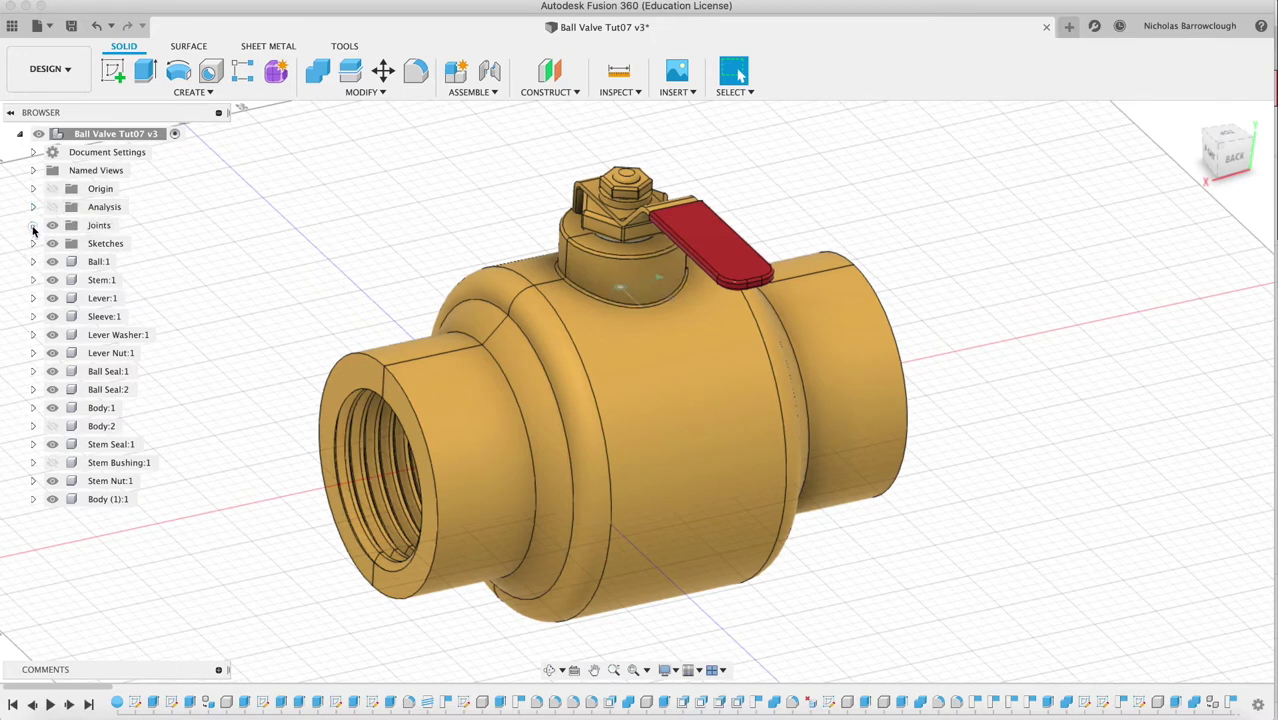
Drive the Rev1 joint to 90 deg and show the hatched section cutaway again.
{"action": "left_click", "coordinate": [33, 226]}
{"action": "right_click", "coordinate": [115, 244]}
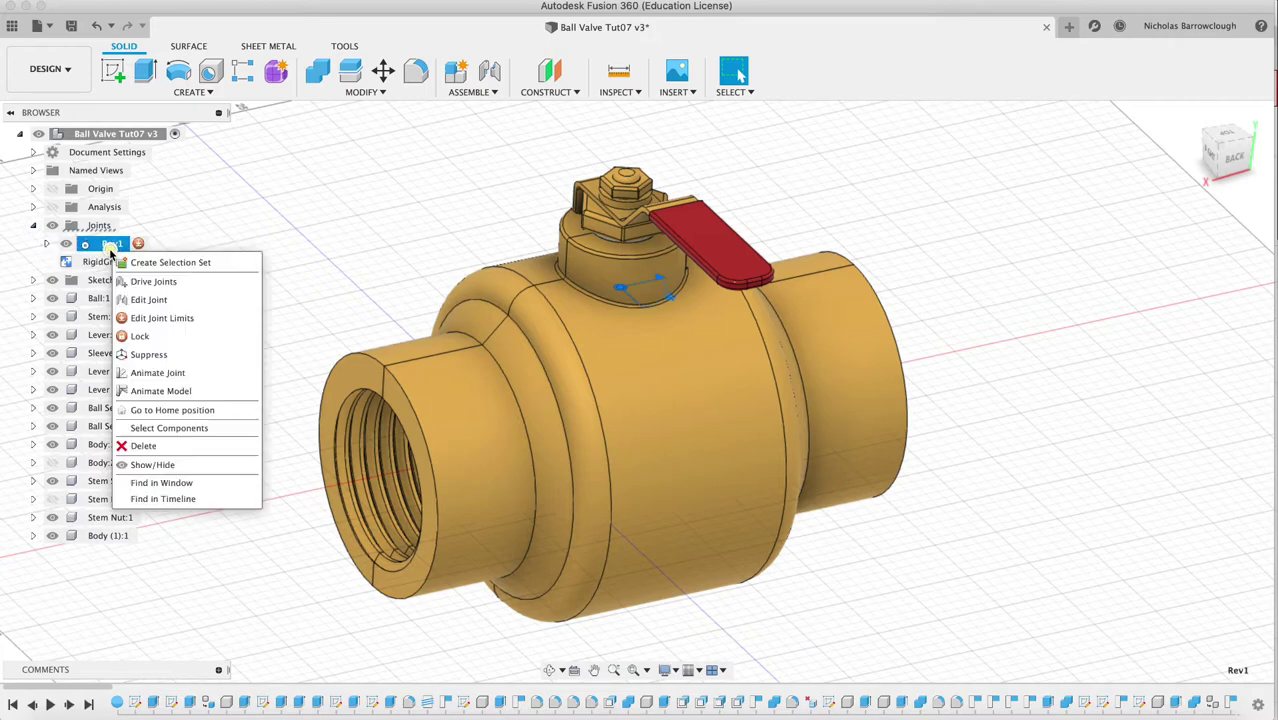
{"action": "left_click", "coordinate": [153, 282]}
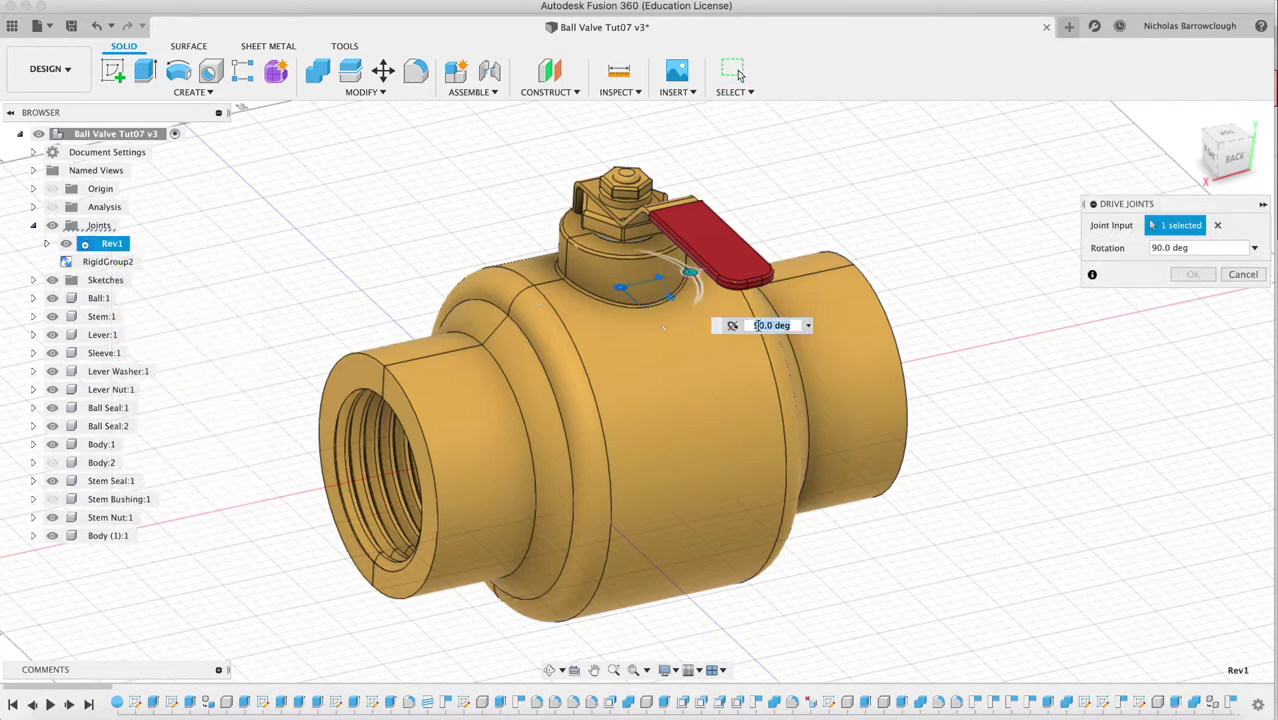
{"action": "key", "text": "Return"}
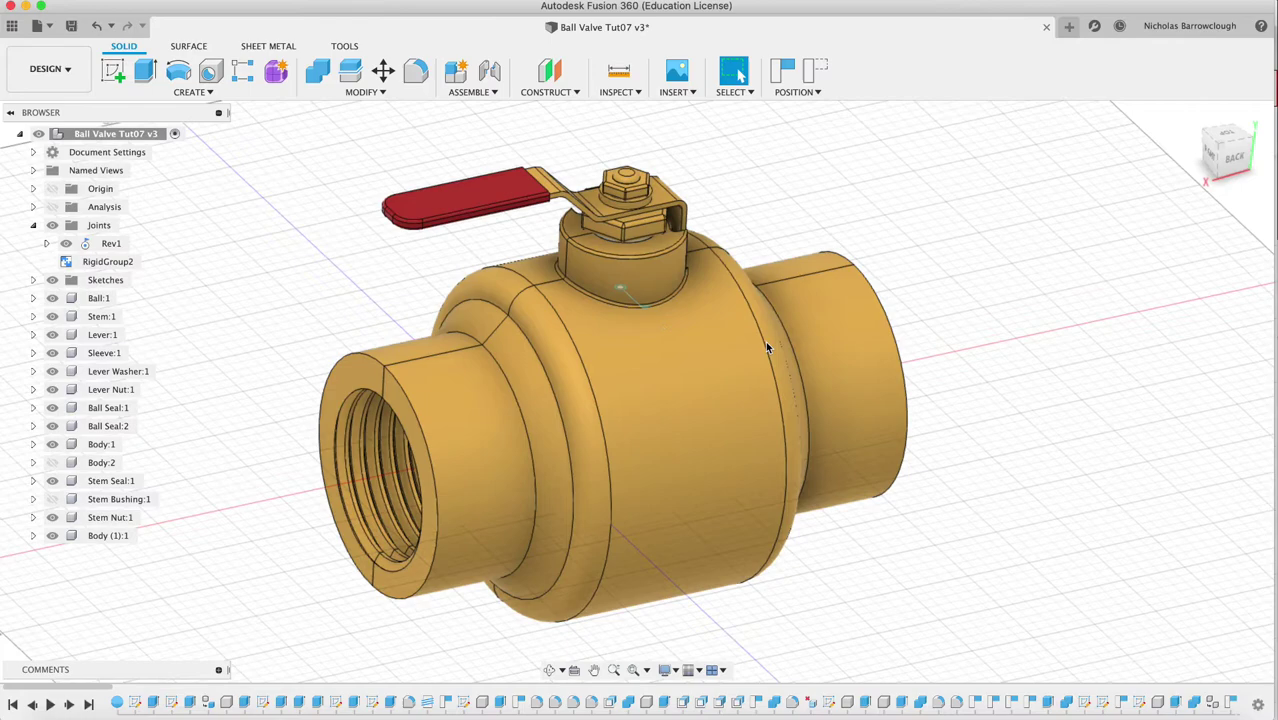
{"action": "left_click", "coordinate": [51, 207]}
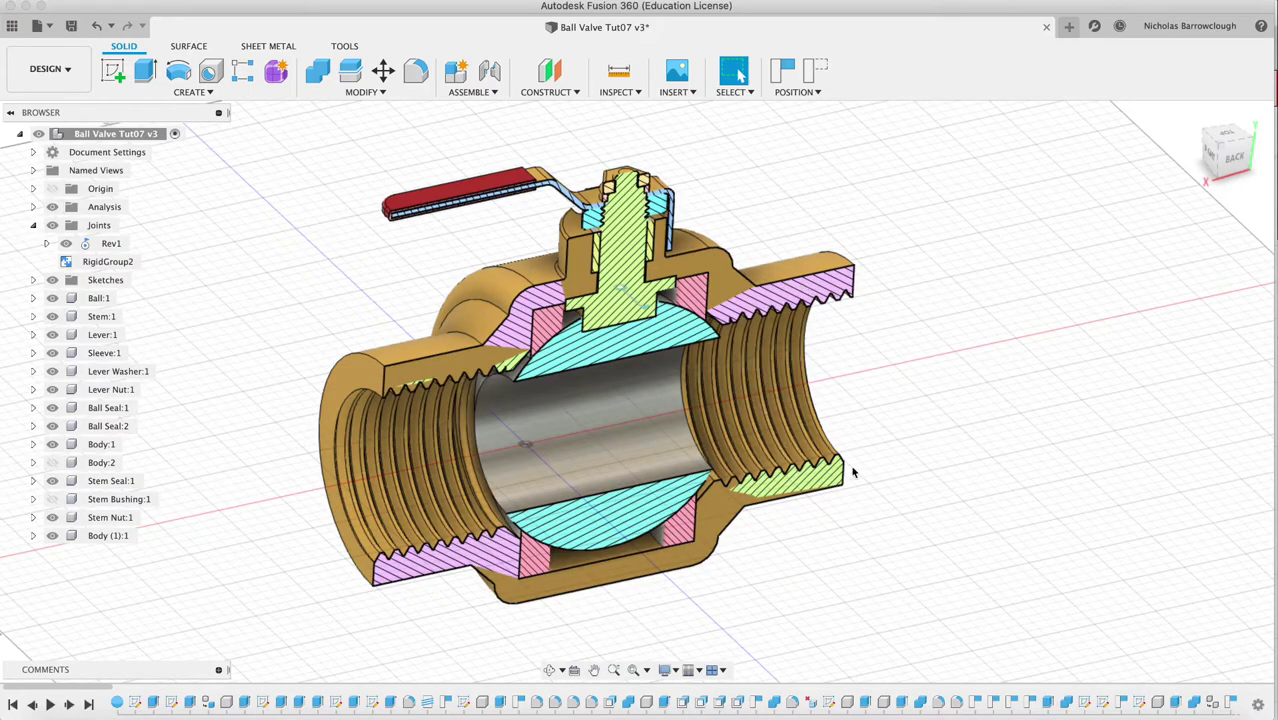
{"action": "left_click", "coordinate": [1236, 157]}
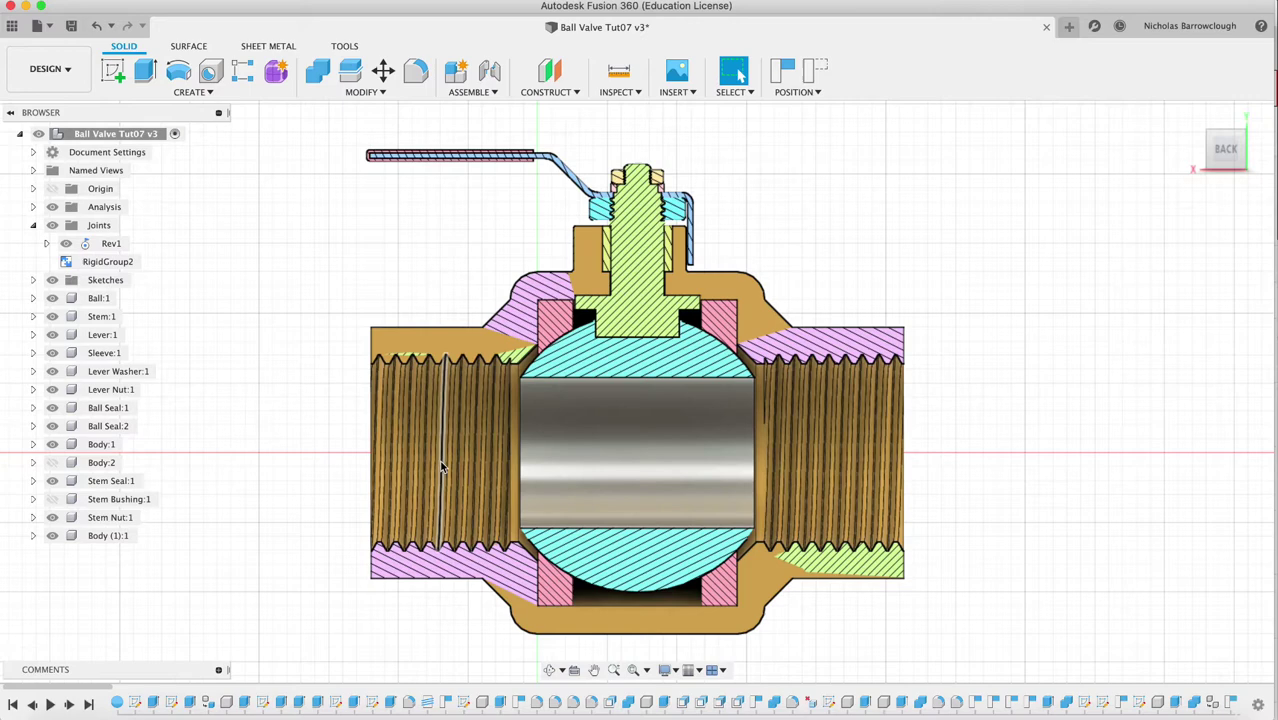
{"action": "scroll", "coordinate": [440, 460], "scroll_direction": "right", "scroll_amount": 2}
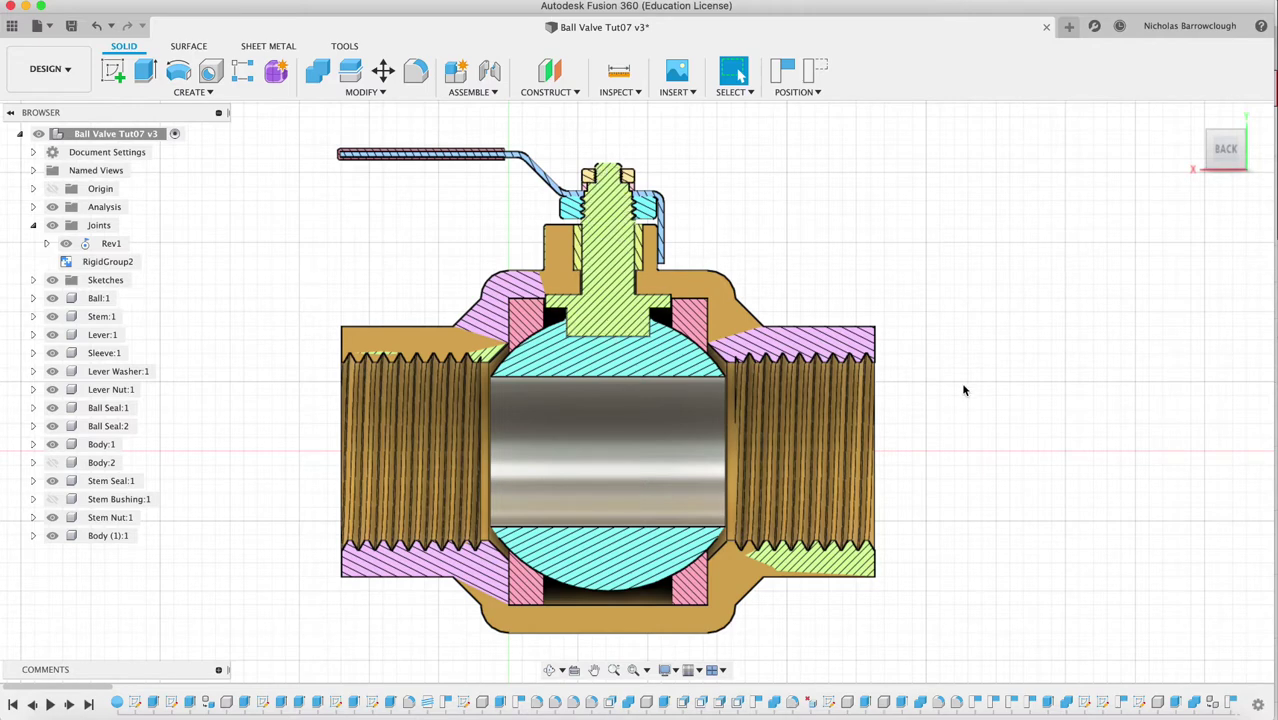
Orbit the cutaway to an isometric view and hide the Body:1 and Body:2 halves.
{"action": "left_click", "coordinate": [548, 669]}
{"action": "left_click_drag", "start_coordinate": [595, 369], "coordinate": [638, 403]}
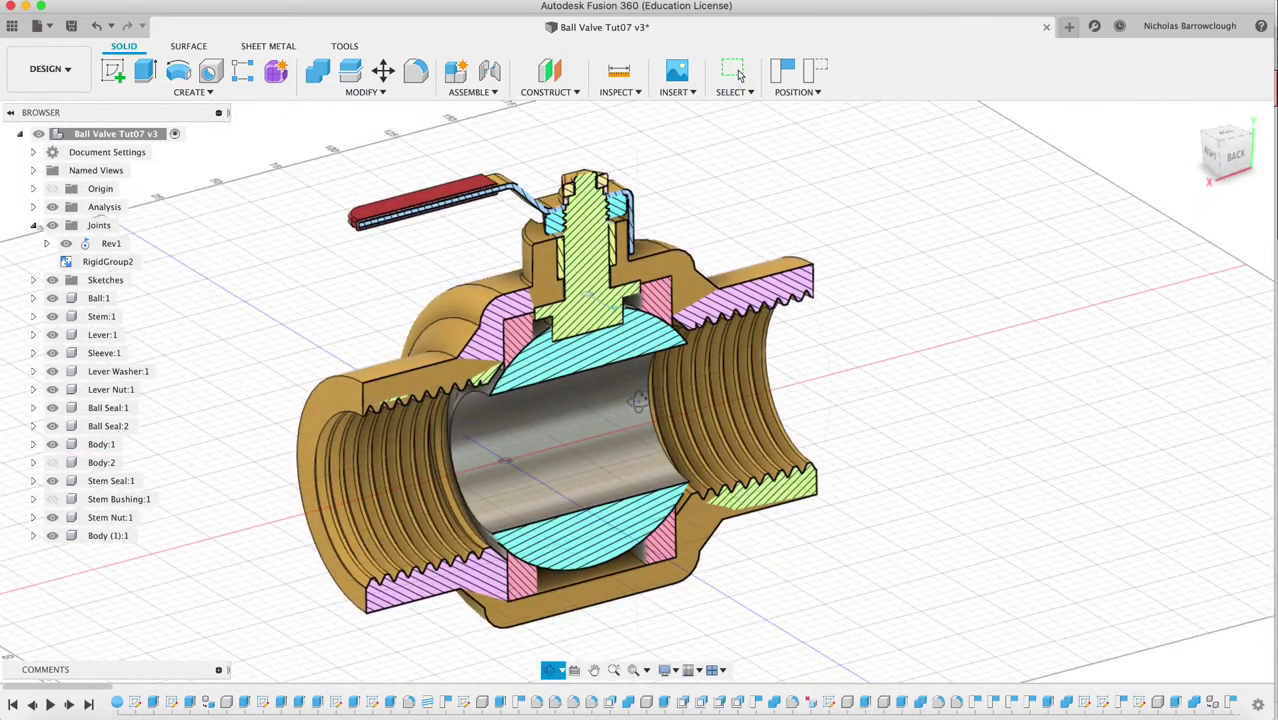
{"action": "left_click", "coordinate": [738, 76]}
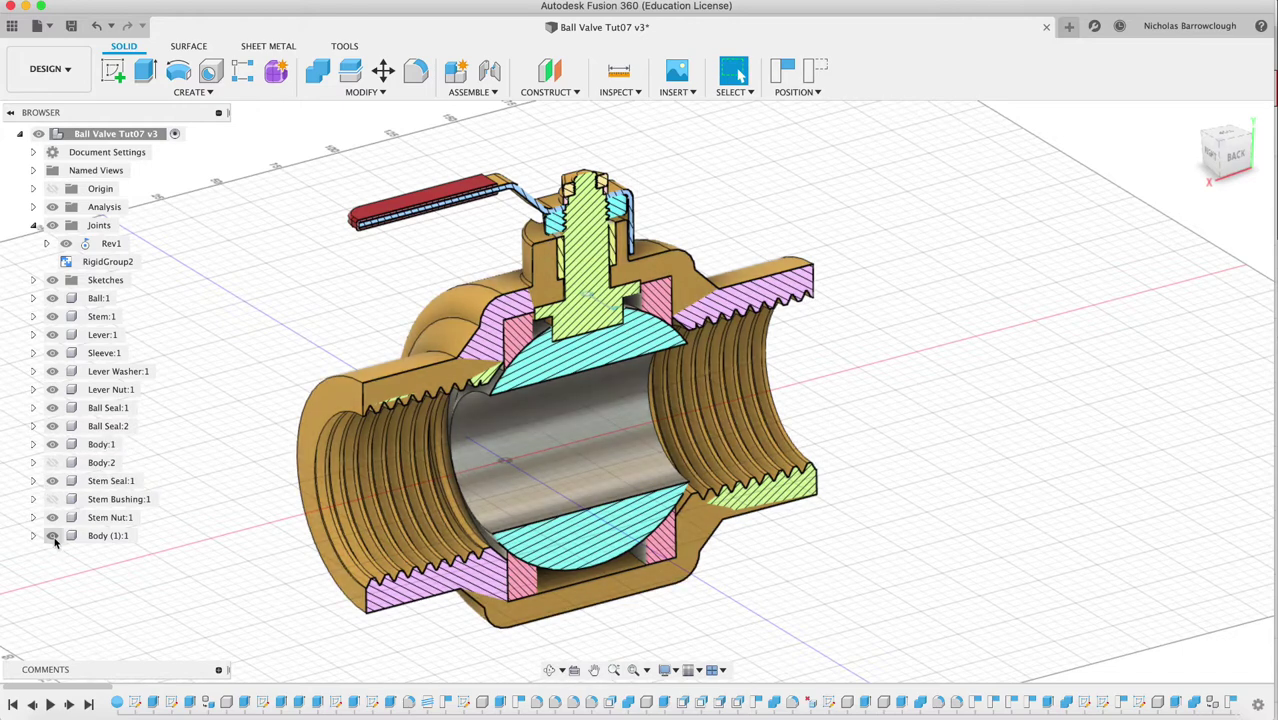
{"action": "left_click", "coordinate": [52, 444]}
{"action": "left_click", "coordinate": [52, 462]}
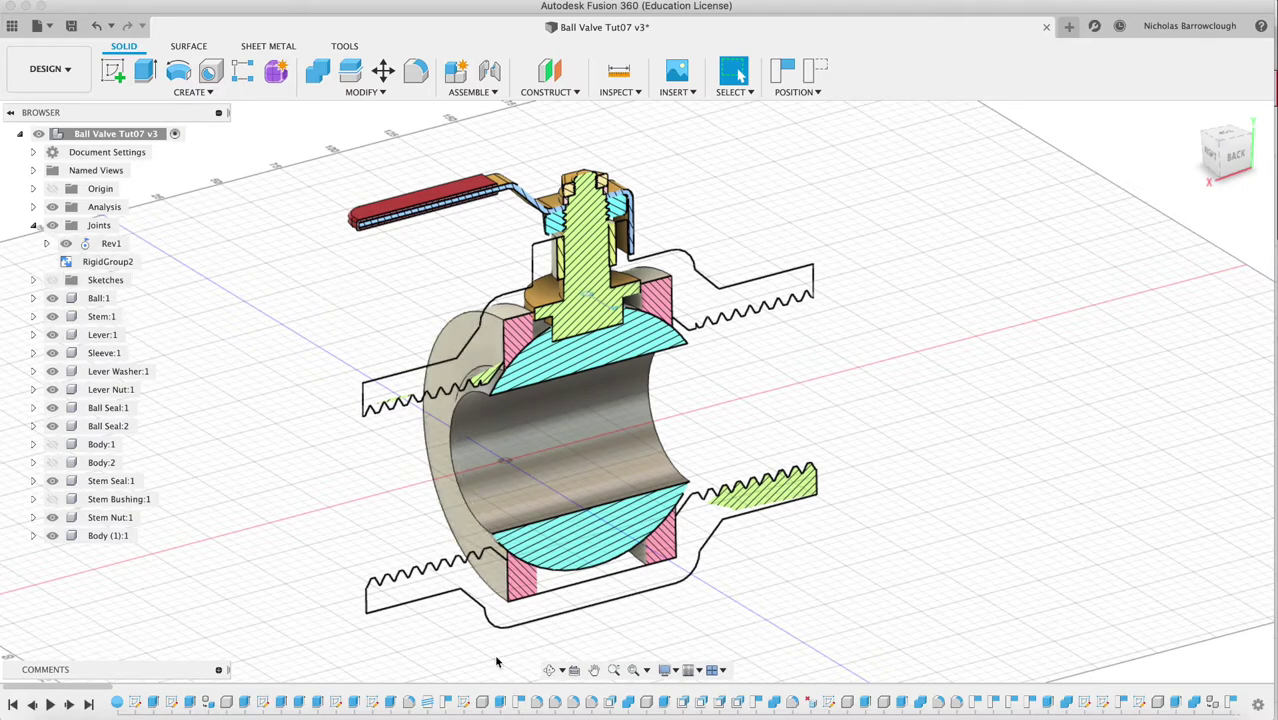
Hide Stem:1, viewing the cutaway from the right side and a tilted side angle.
{"action": "left_click", "coordinate": [552, 670]}
{"action": "left_click_drag", "start_coordinate": [638, 368], "coordinate": [856, 563]}
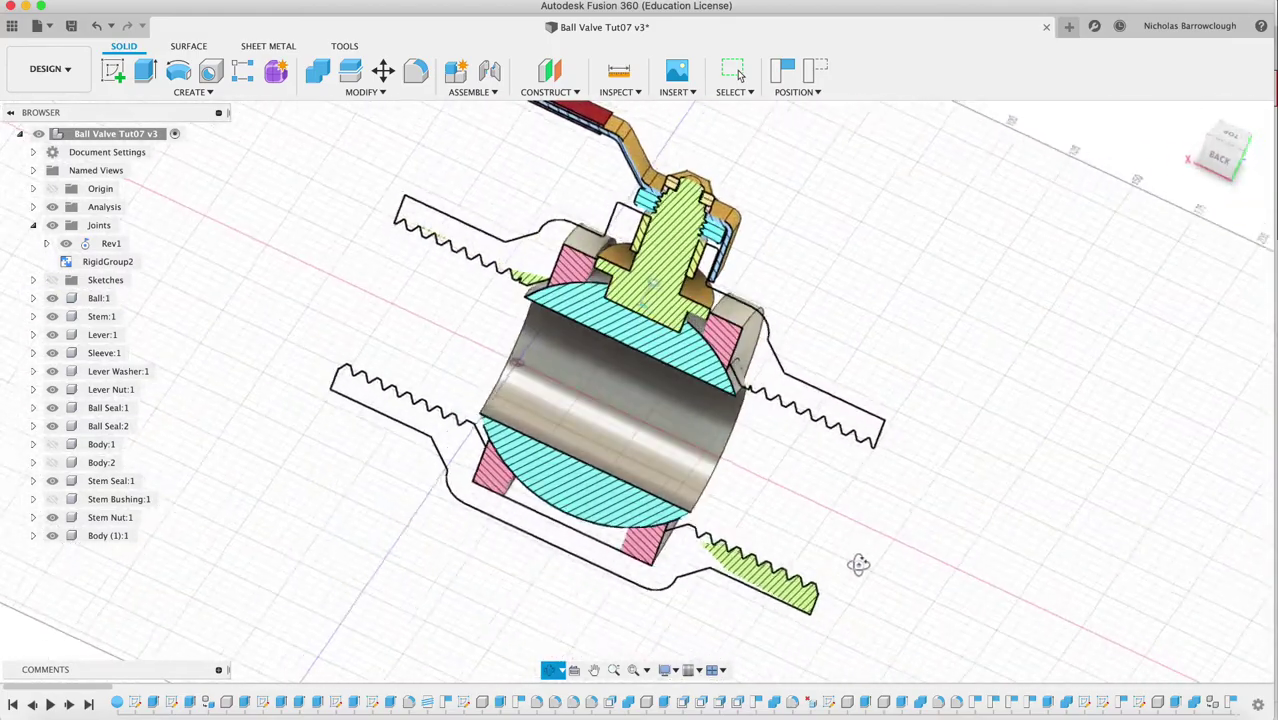
{"action": "left_click", "coordinate": [52, 316]}
{"action": "left_click_drag", "start_coordinate": [643, 396], "coordinate": [510, 465]}
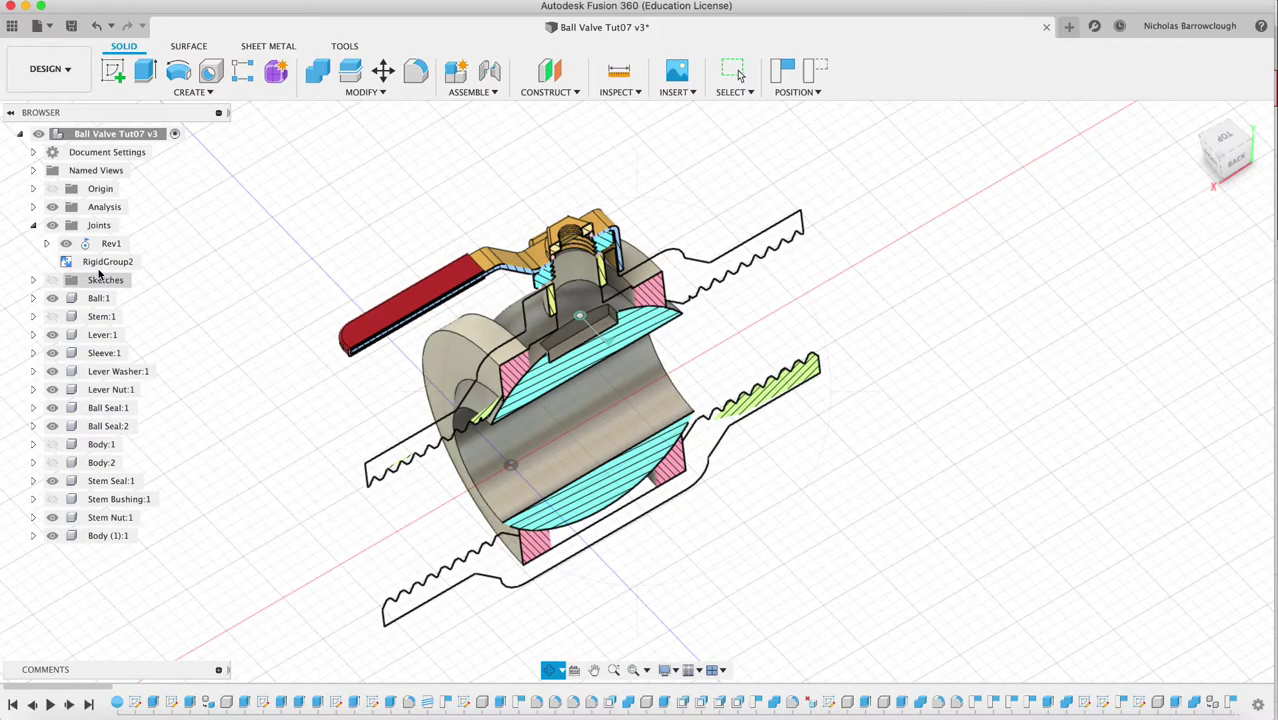
Toggle the section cut off and back on, and show Stem:1 again.
{"action": "left_click", "coordinate": [53, 211]}
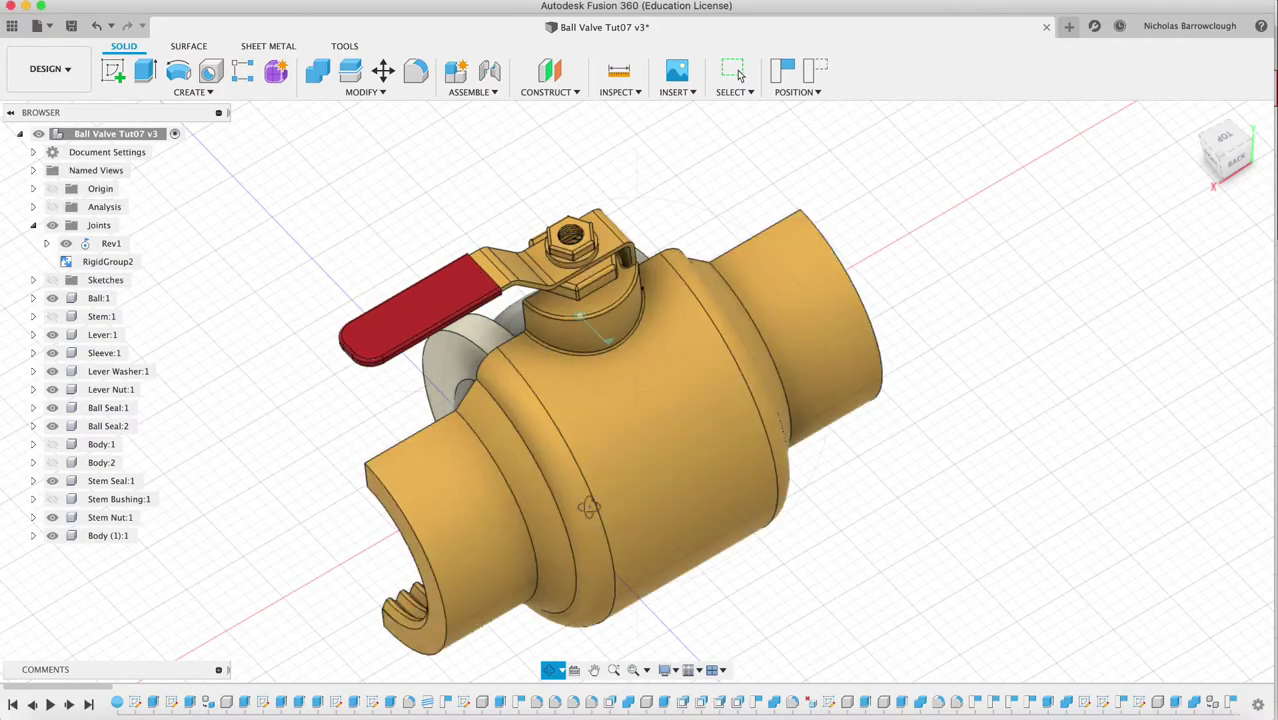
{"action": "left_click_drag", "start_coordinate": [544, 478], "coordinate": [692, 545]}
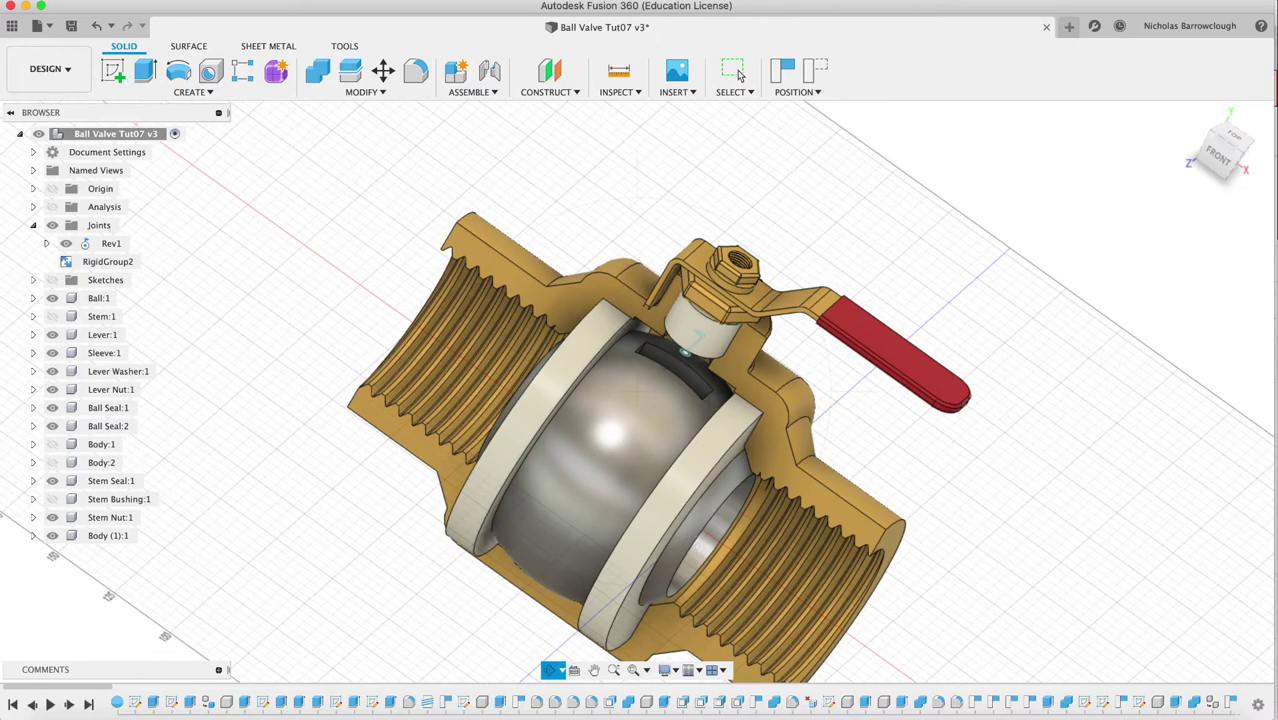
{"action": "left_click", "coordinate": [53, 207]}
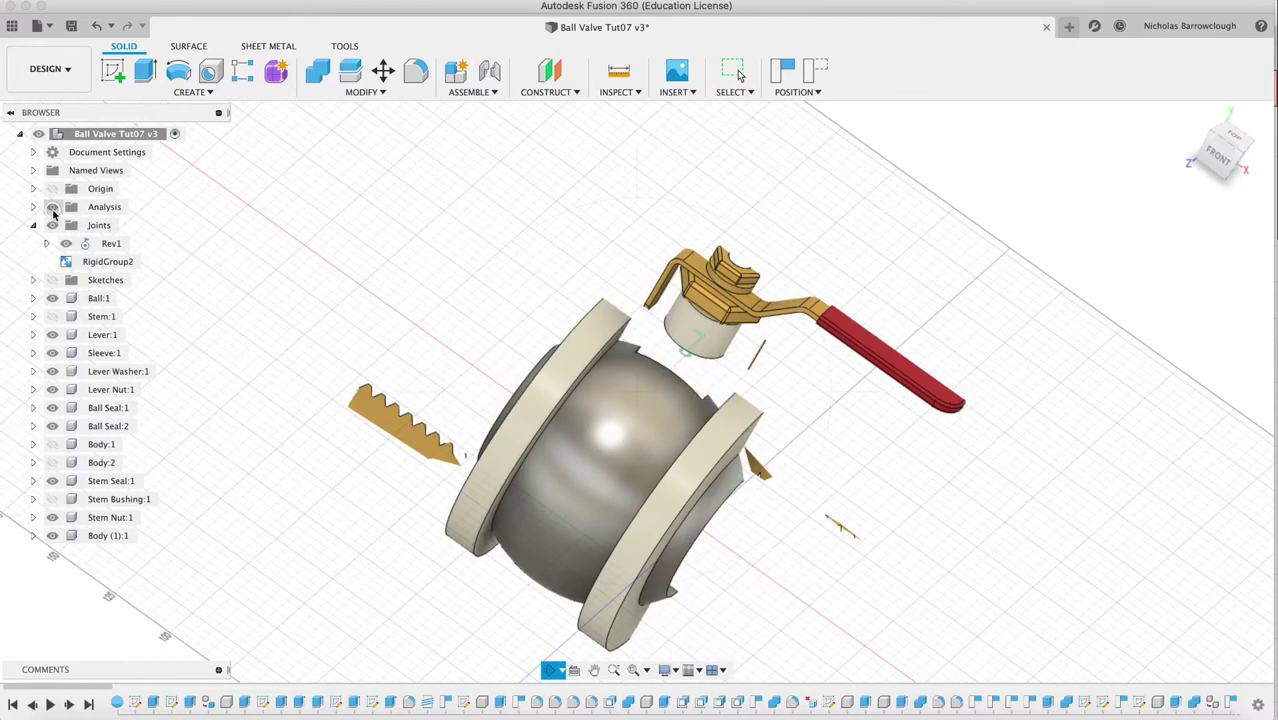
{"action": "left_click", "coordinate": [52, 316]}
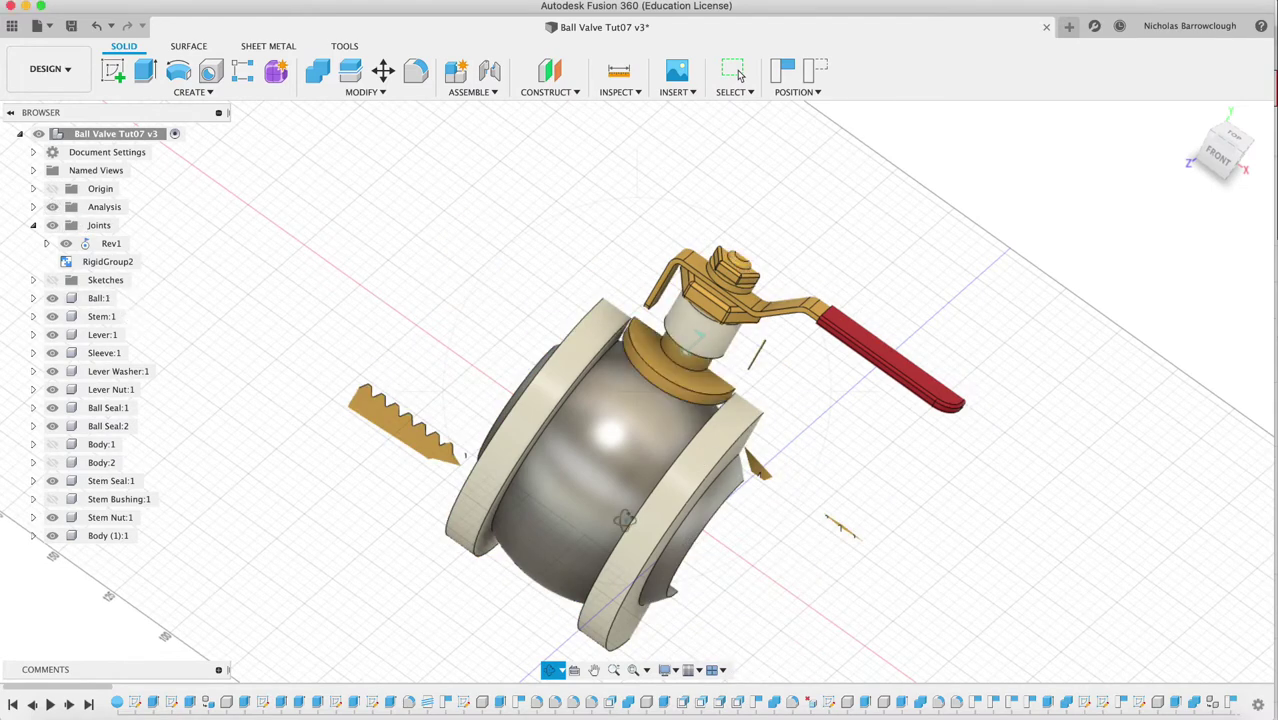
Orbit and pan the sectioned valve to frame its hatched cut faces.
{"action": "mouse_move", "coordinate": [591, 453]}
{"action": "left_mouse_down"}
{"action": "mouse_move", "coordinate": [391, 394]}
{"action": "mouse_move", "coordinate": [407, 465]}
{"action": "left_mouse_up"}
{"action": "middle_click_drag", "start_coordinate": [407, 465], "coordinate": [637, 385]}
{"action": "key", "text": "Escape"}
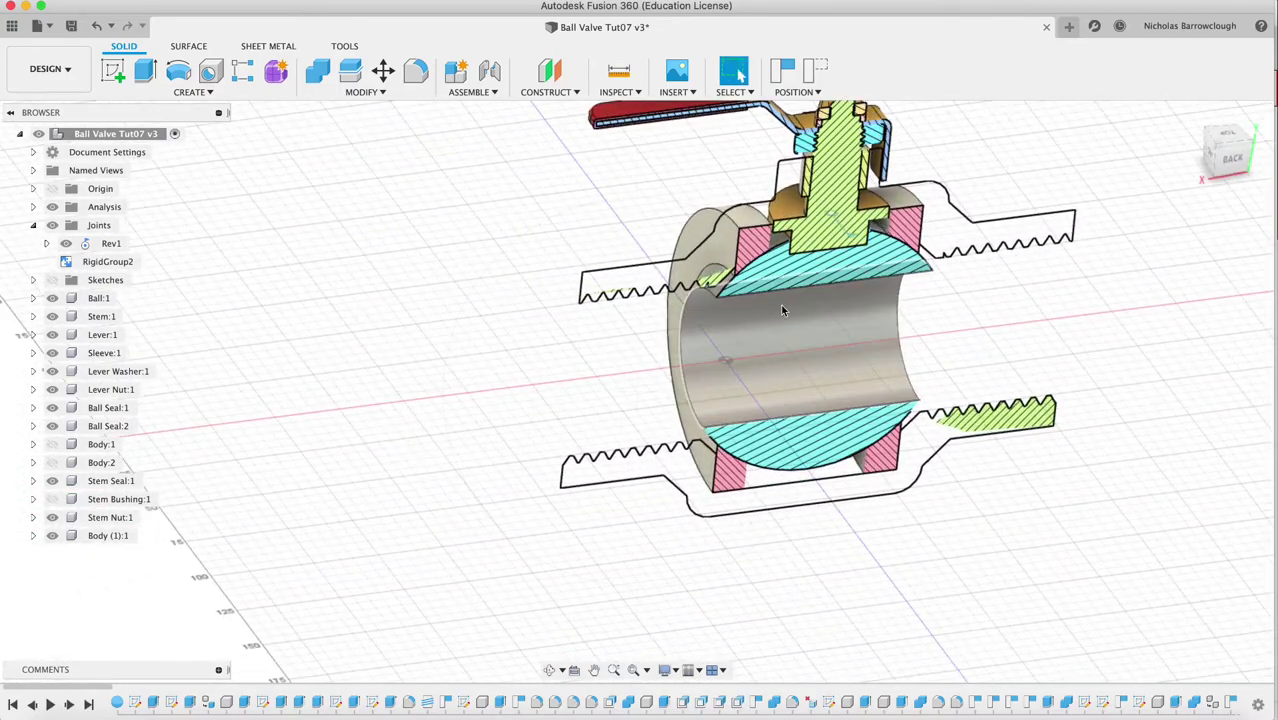
{"action": "left_click", "coordinate": [550, 670]}
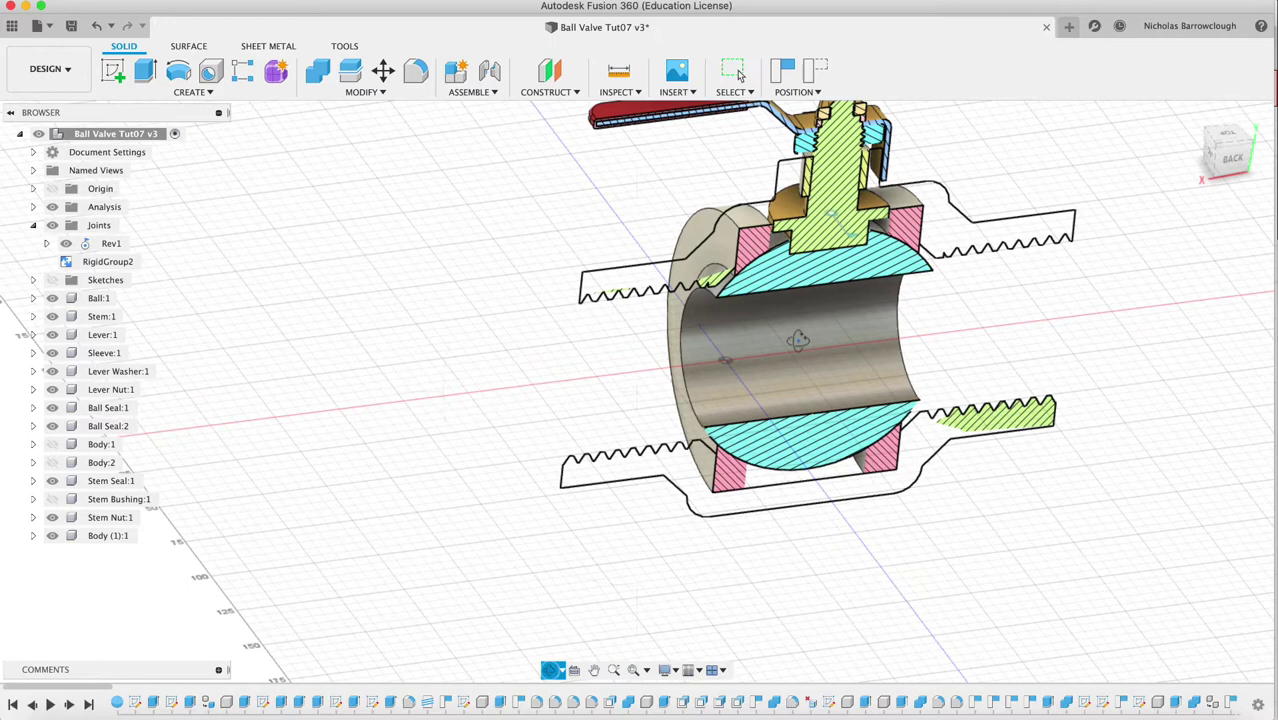
{"action": "left_click_drag", "start_coordinate": [798, 340], "coordinate": [804, 326]}
{"action": "middle_click_drag", "start_coordinate": [804, 326], "coordinate": [806, 326]}
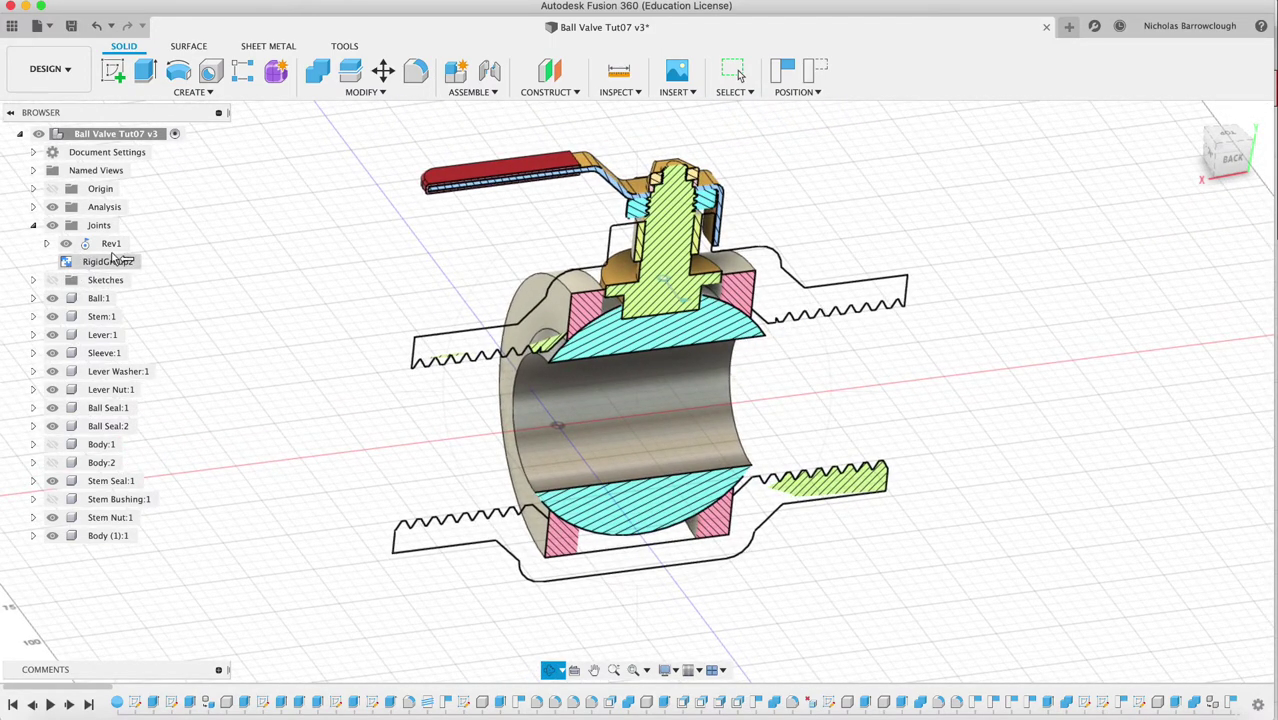
{"action": "key", "text": "Escape"}
Drive the Rev1 joint to turn the ball, hide the section, and orbit to a front view.
{"action": "left_click", "coordinate": [110, 244]}
{"action": "right_click", "coordinate": [111, 245]}
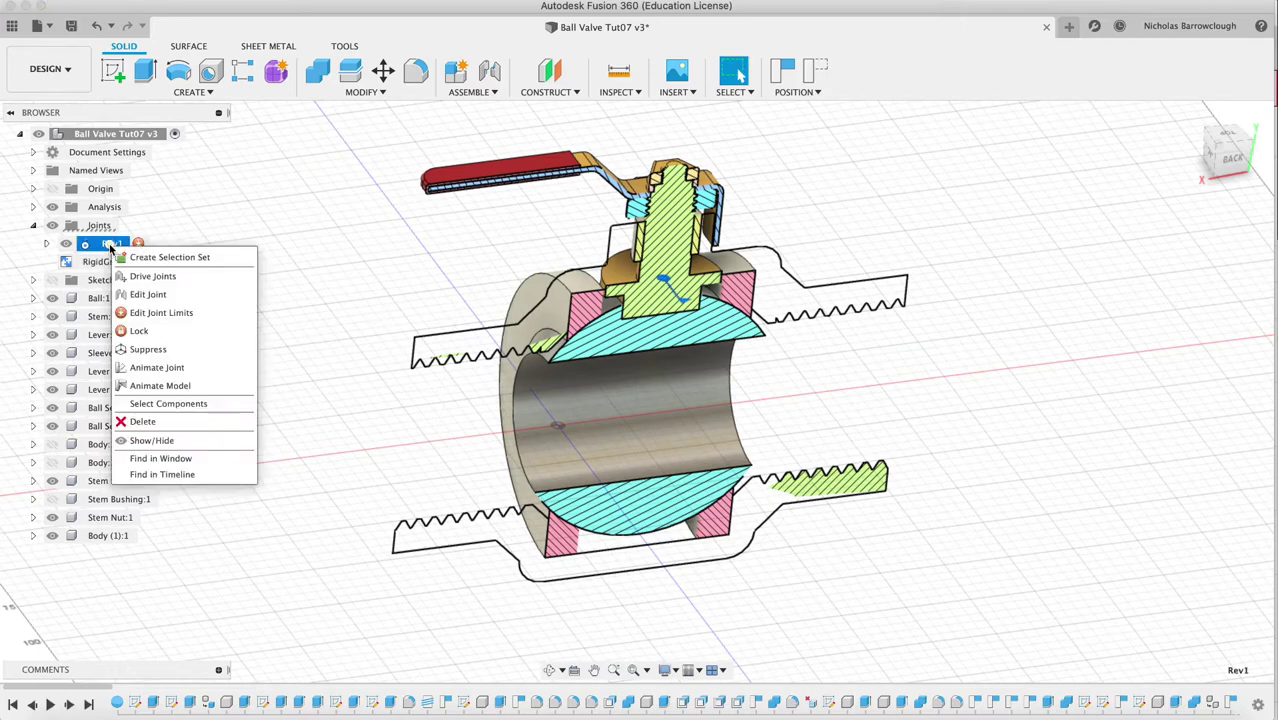
{"action": "left_click", "coordinate": [150, 276]}
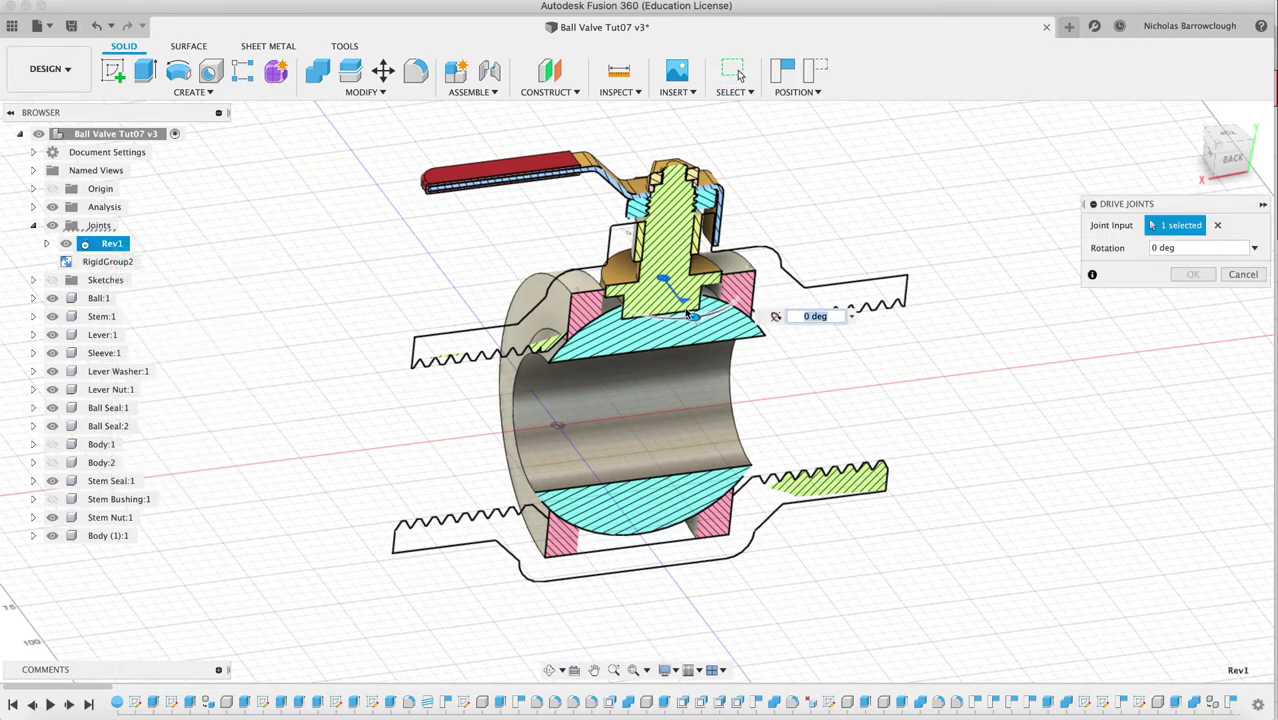
{"action": "mouse_move", "coordinate": [688, 315]}
{"action": "left_mouse_down"}
{"action": "mouse_move", "coordinate": [733, 297]}
{"action": "mouse_move", "coordinate": [709, 313]}
{"action": "left_mouse_up"}
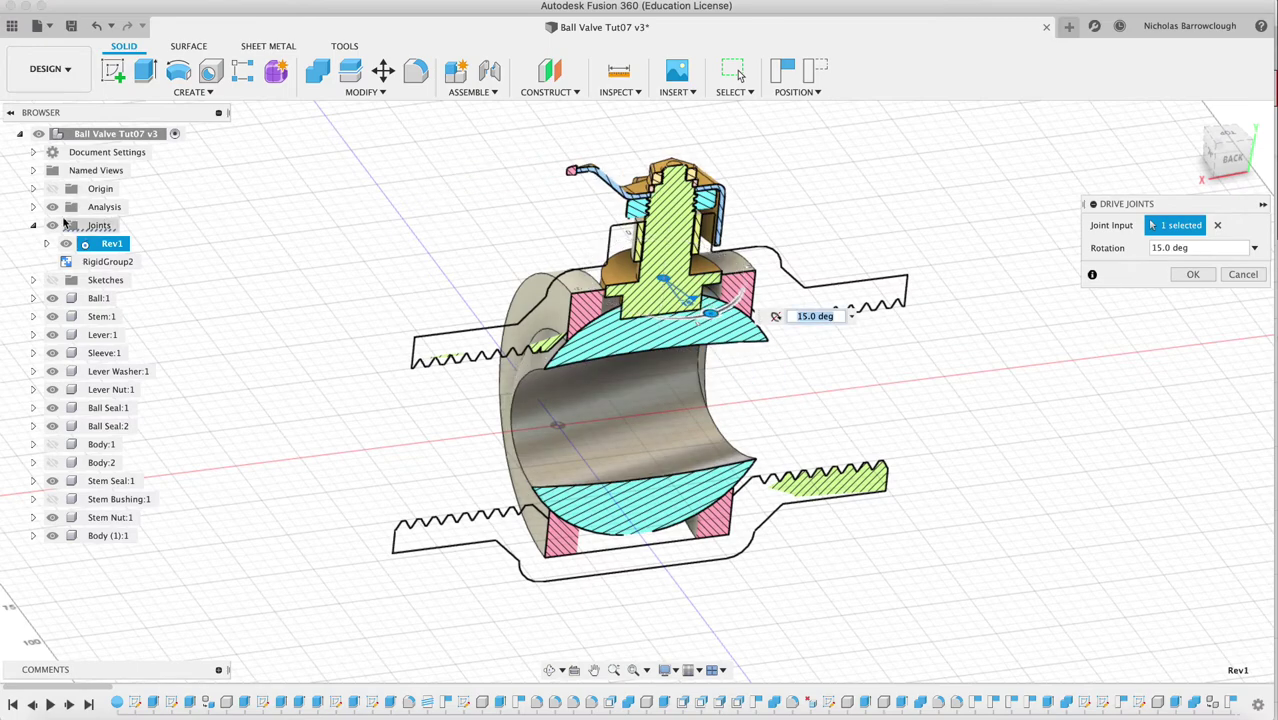
{"action": "left_click", "coordinate": [52, 207]}
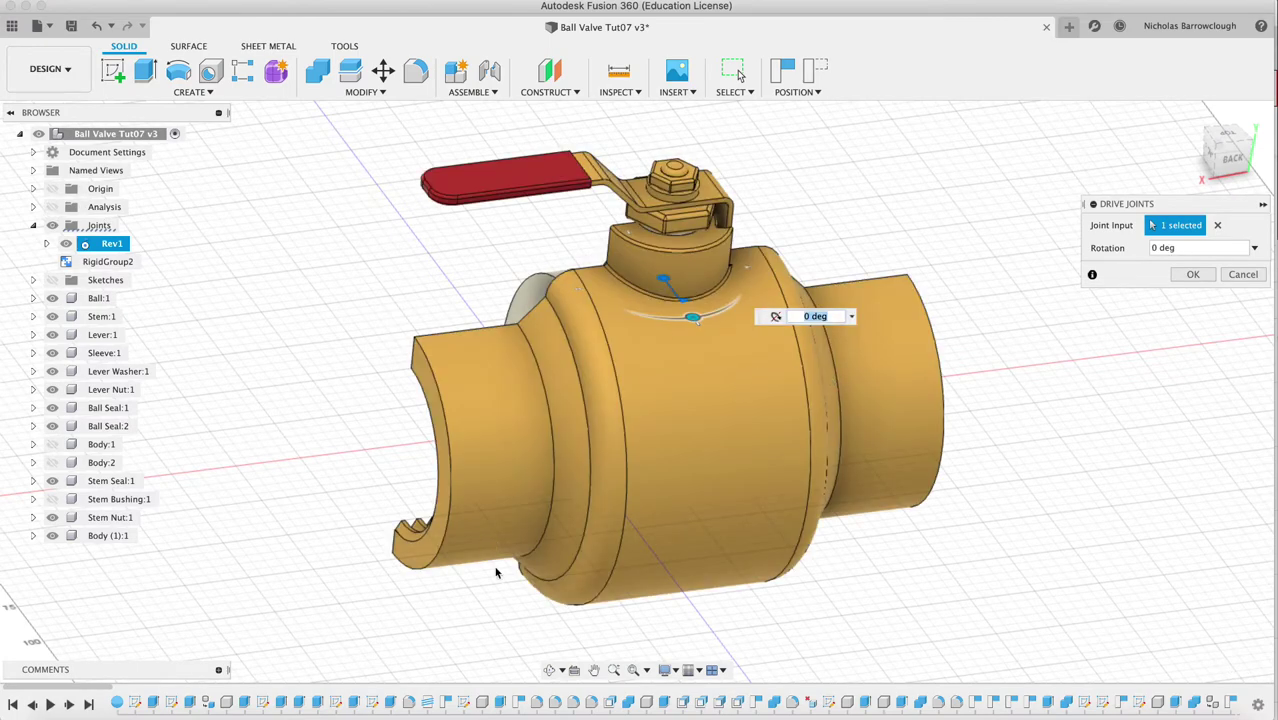
{"action": "left_click", "coordinate": [552, 670]}
{"action": "left_click_drag", "start_coordinate": [640, 480], "coordinate": [713, 428]}
{"action": "key", "text": "Escape"}
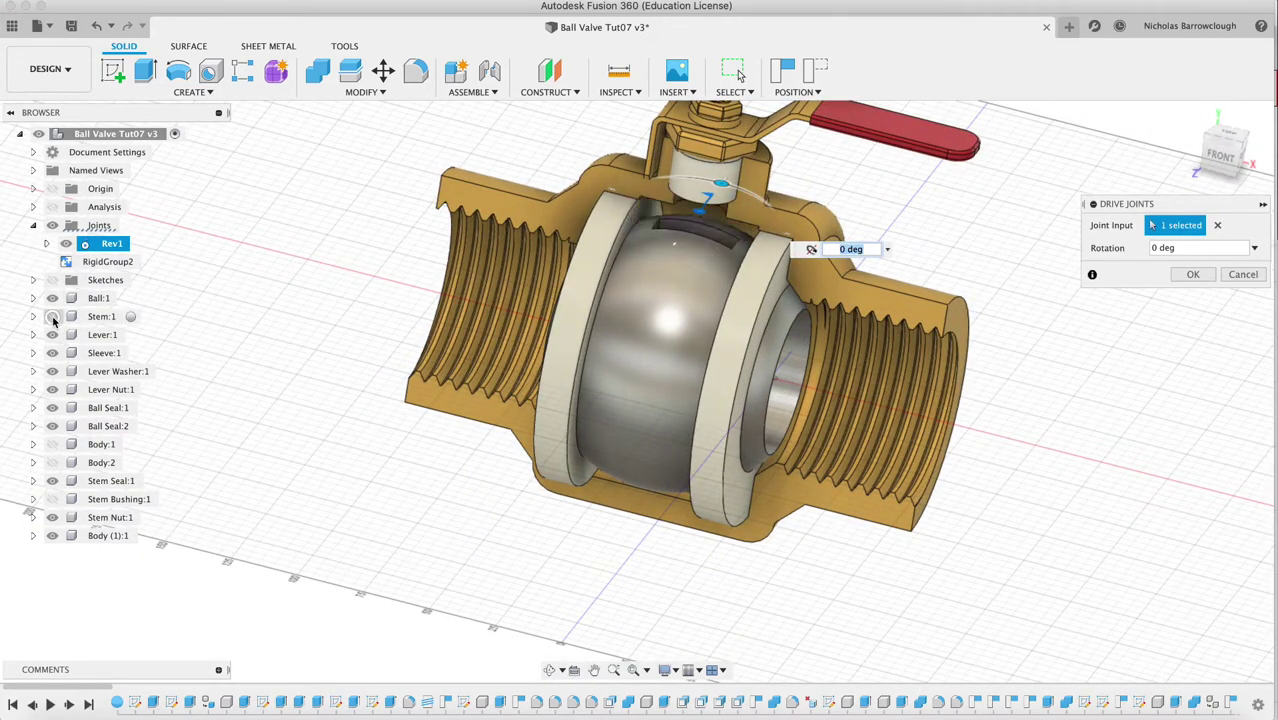
Re-drive Rev1 to 57.7 deg and view the section straight from the BACK.
{"action": "left_click", "coordinate": [708, 195]}
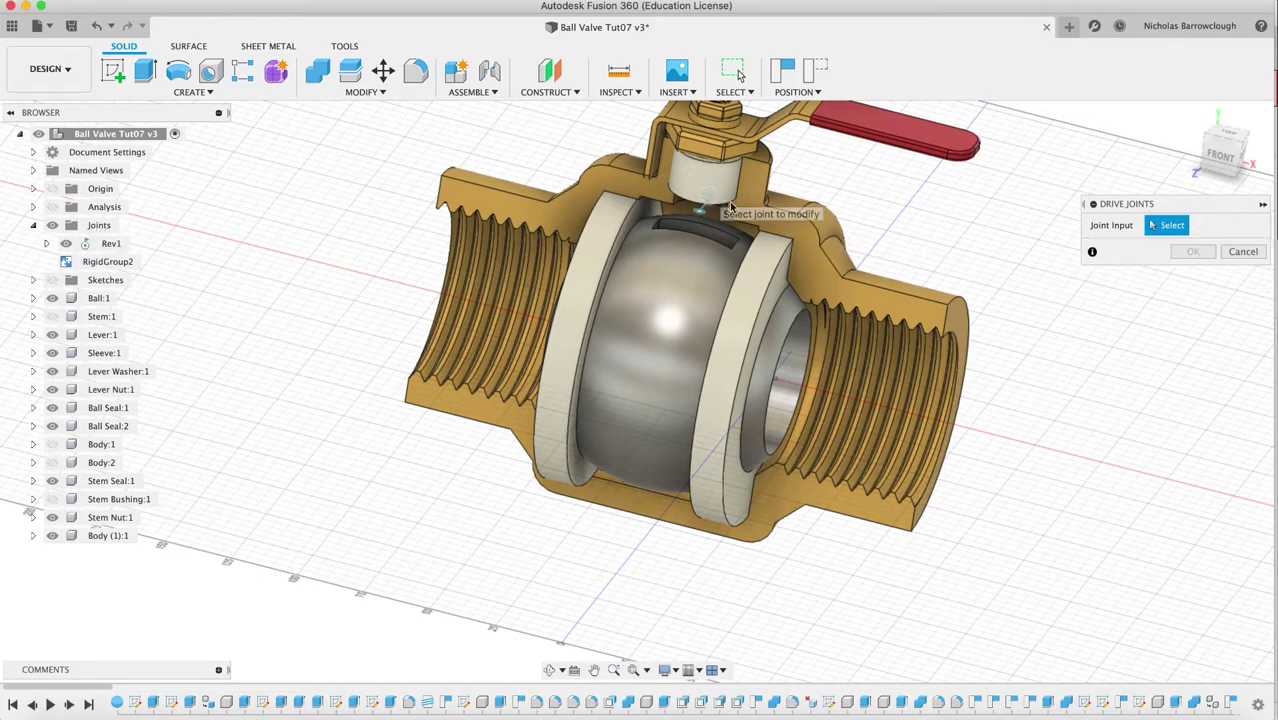
{"action": "left_click", "coordinate": [104, 246]}
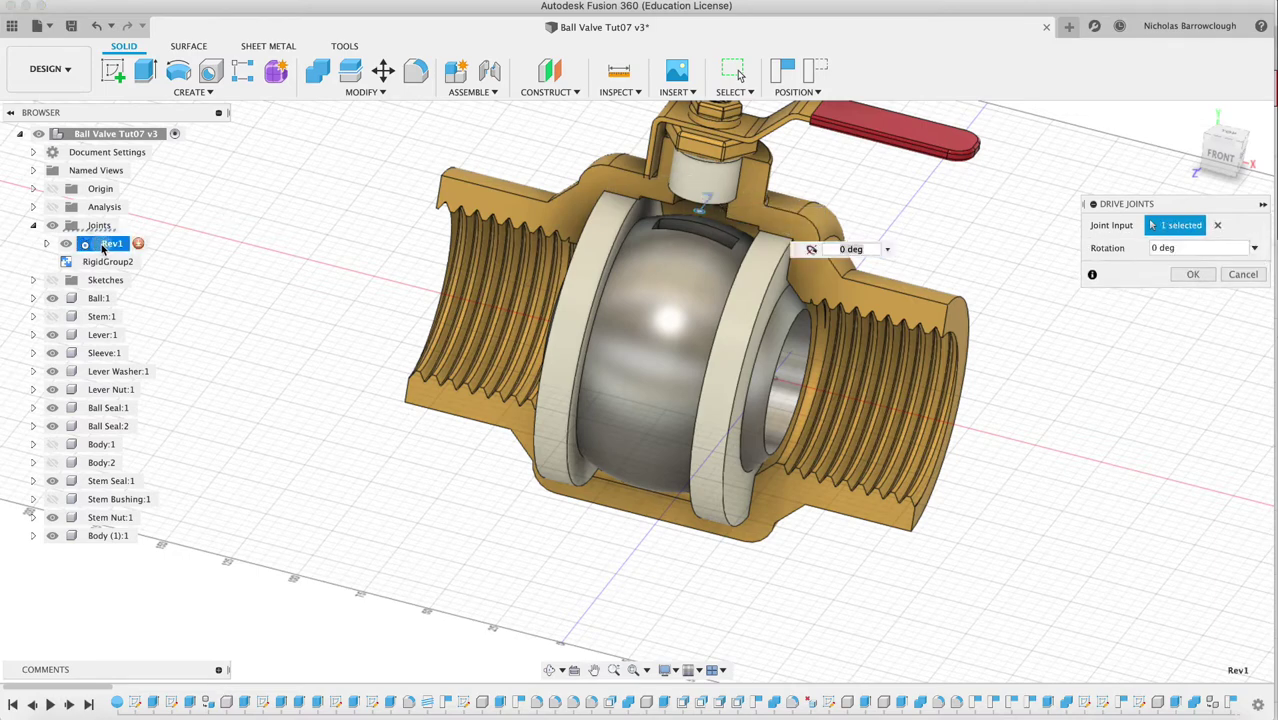
{"action": "left_click", "coordinate": [111, 243]}
{"action": "key", "text": "Escape"}
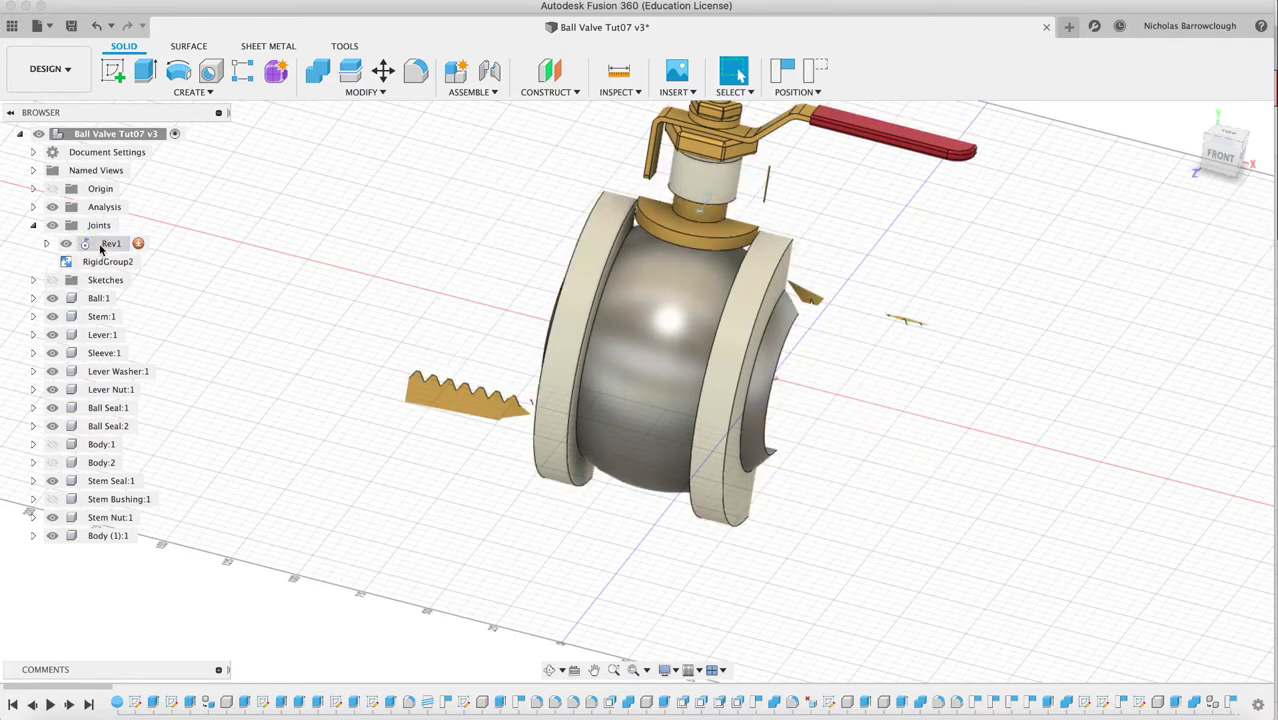
{"action": "right_click", "coordinate": [101, 249]}
{"action": "left_click", "coordinate": [125, 278]}
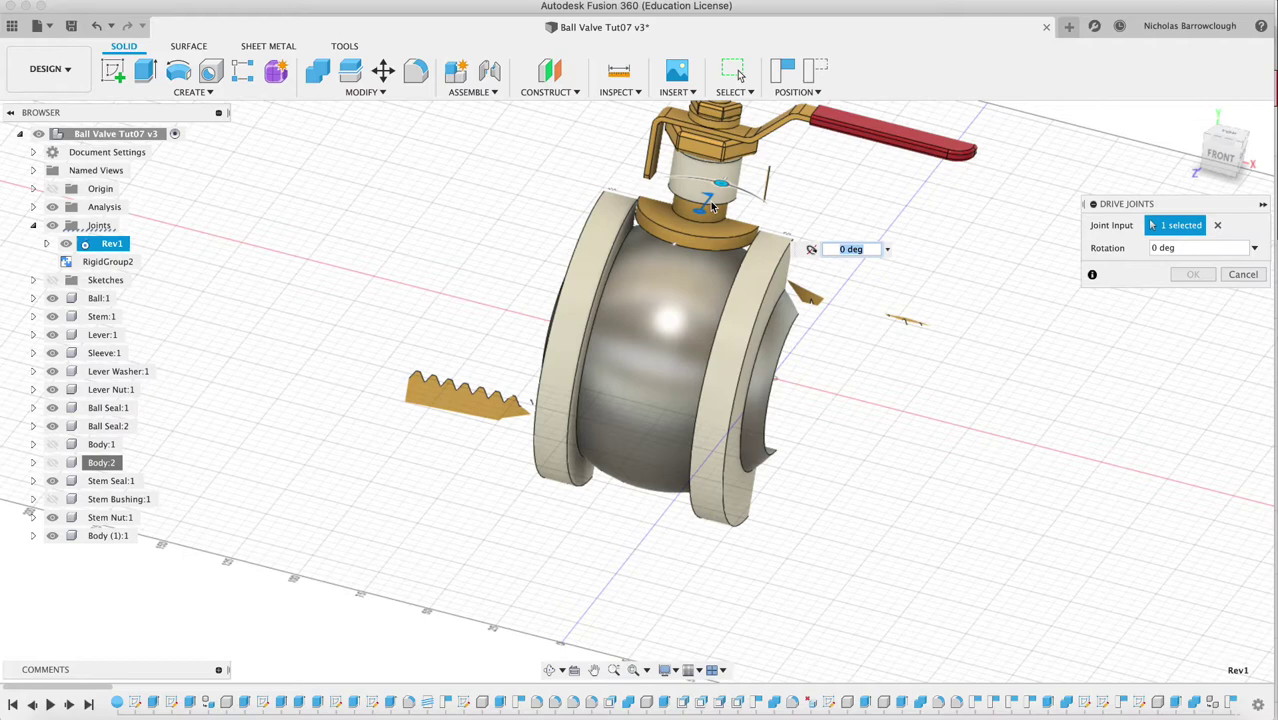
{"action": "mouse_move", "coordinate": [707, 197]}
{"action": "left_mouse_down"}
{"action": "mouse_move", "coordinate": [742, 191]}
{"action": "mouse_move", "coordinate": [695, 210]}
{"action": "left_mouse_up"}
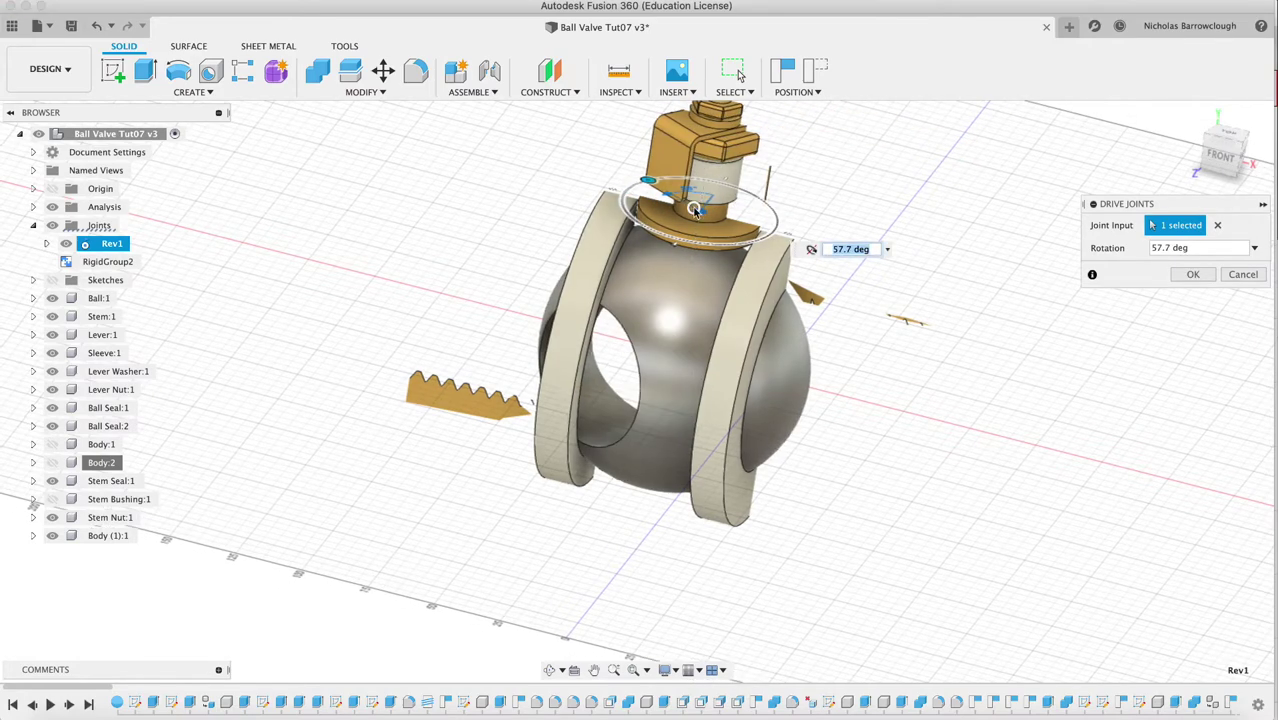
{"action": "left_click", "coordinate": [553, 670]}
{"action": "left_click_drag", "start_coordinate": [600, 450], "coordinate": [700, 320]}
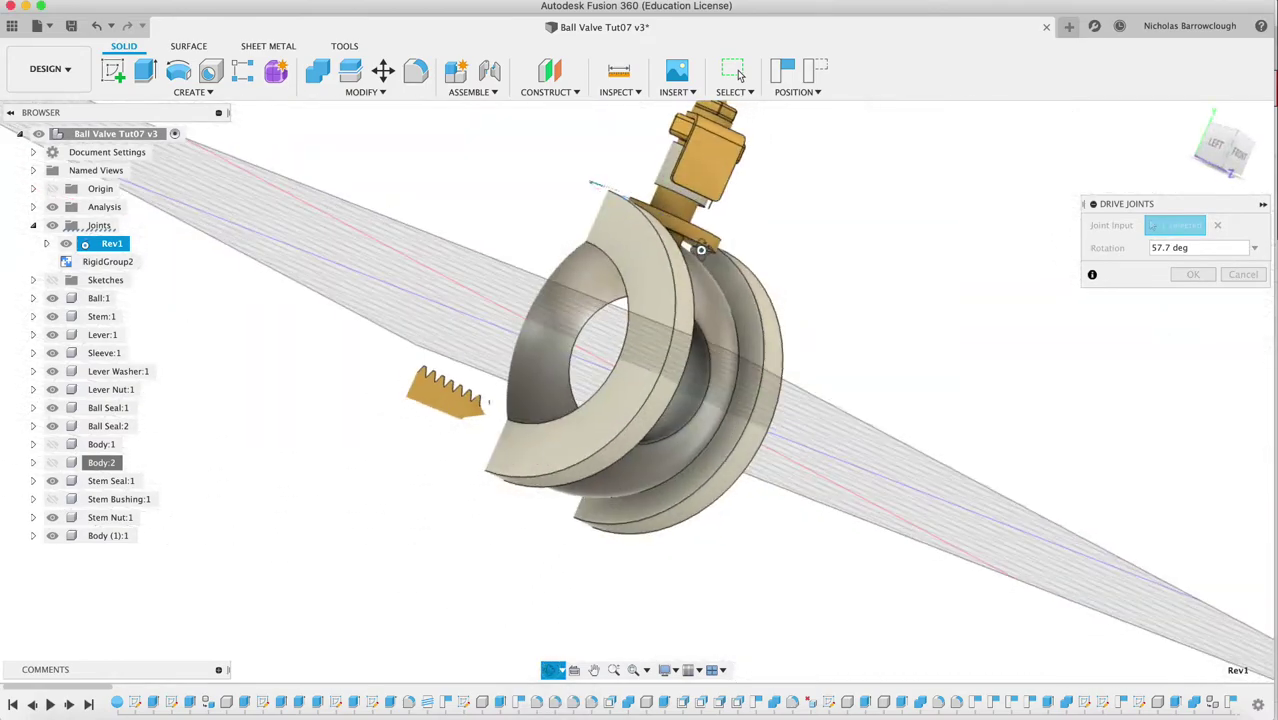
{"action": "mouse_move", "coordinate": [701, 250]}
{"action": "left_mouse_down"}
{"action": "mouse_move", "coordinate": [819, 297]}
{"action": "mouse_move", "coordinate": [799, 322]}
{"action": "left_mouse_up"}
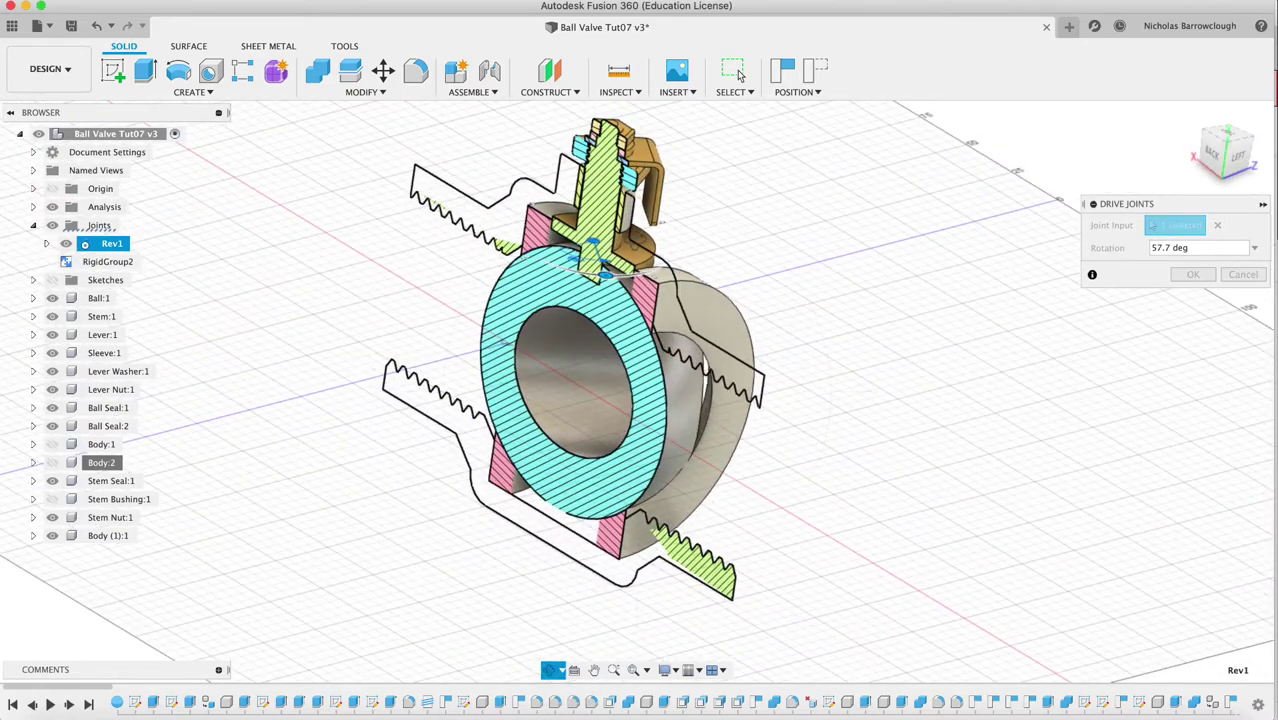
{"action": "left_click", "coordinate": [738, 73]}
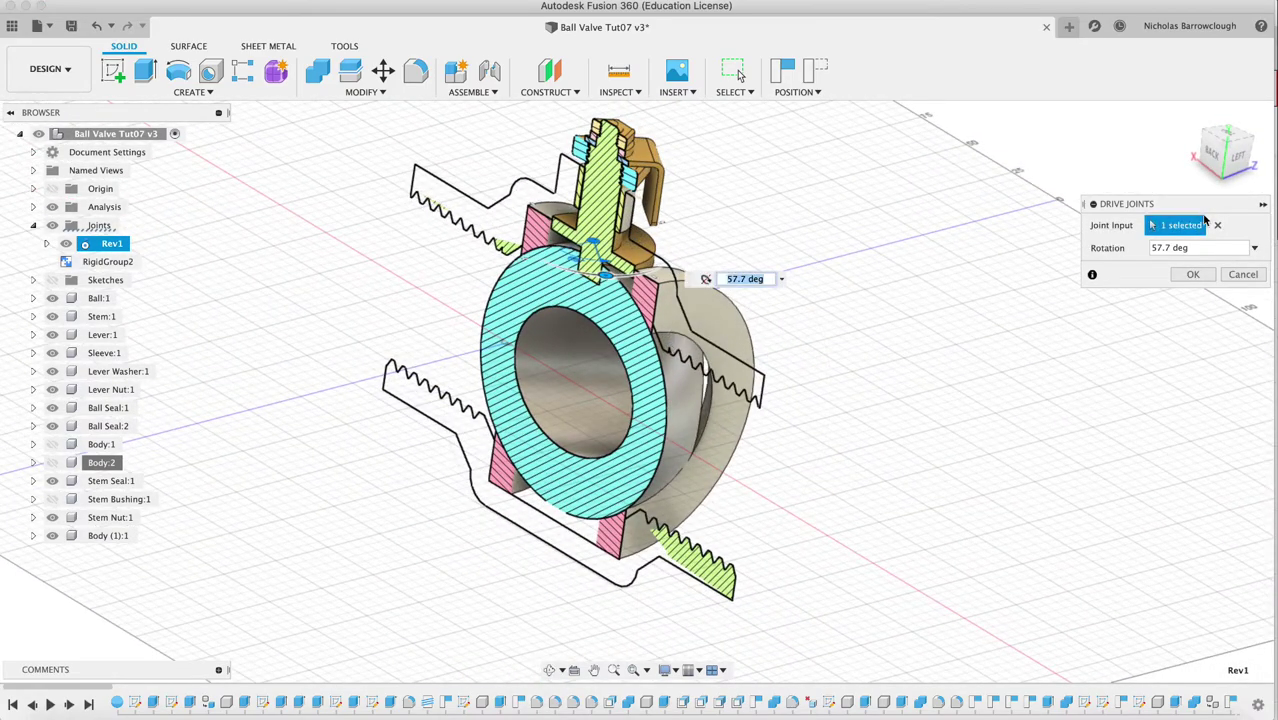
{"action": "left_click", "coordinate": [1214, 158]}
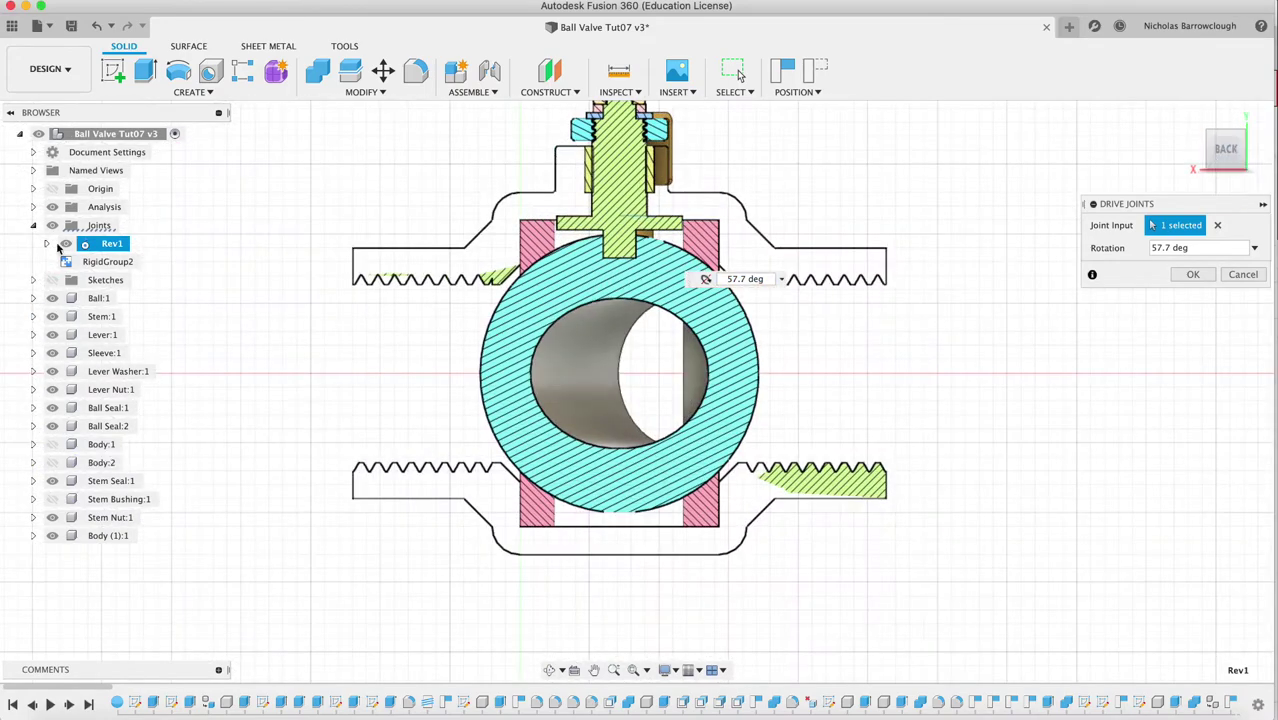
Collapse Joints, show the brass Body:1, and frame the valve in a three-quarter view.
{"action": "left_click", "coordinate": [33, 226]}
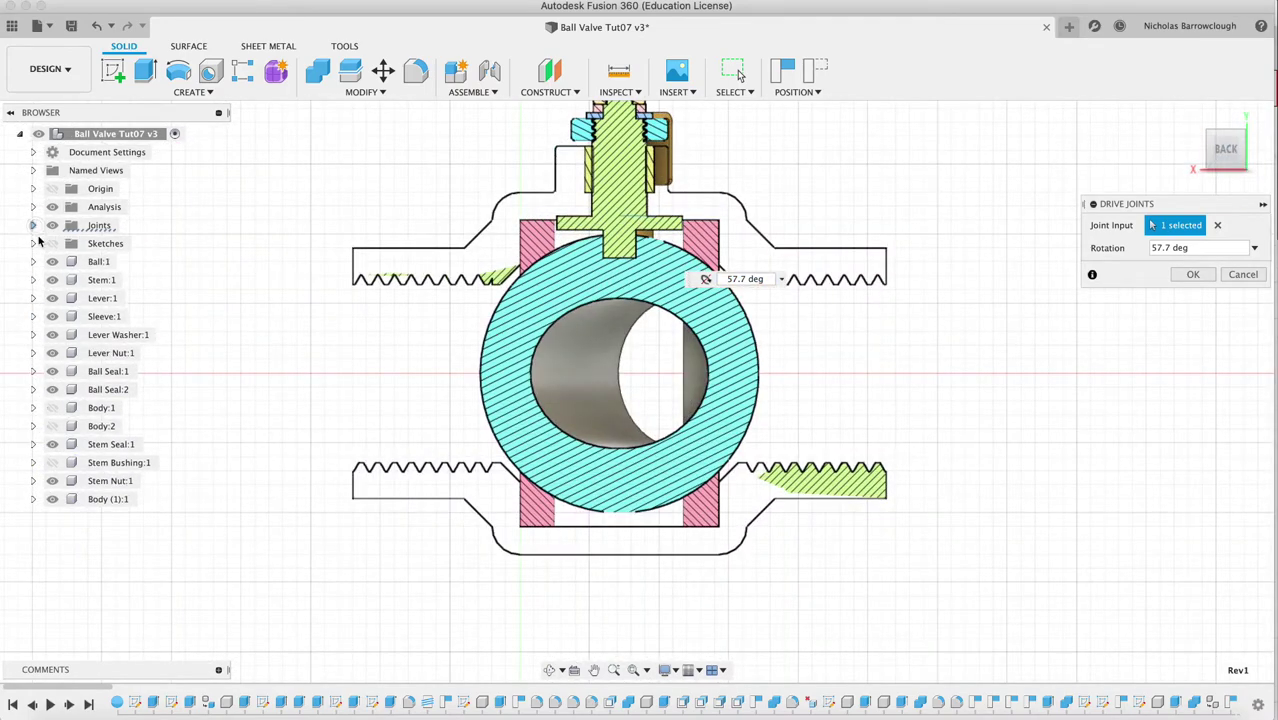
{"action": "left_click", "coordinate": [52, 407]}
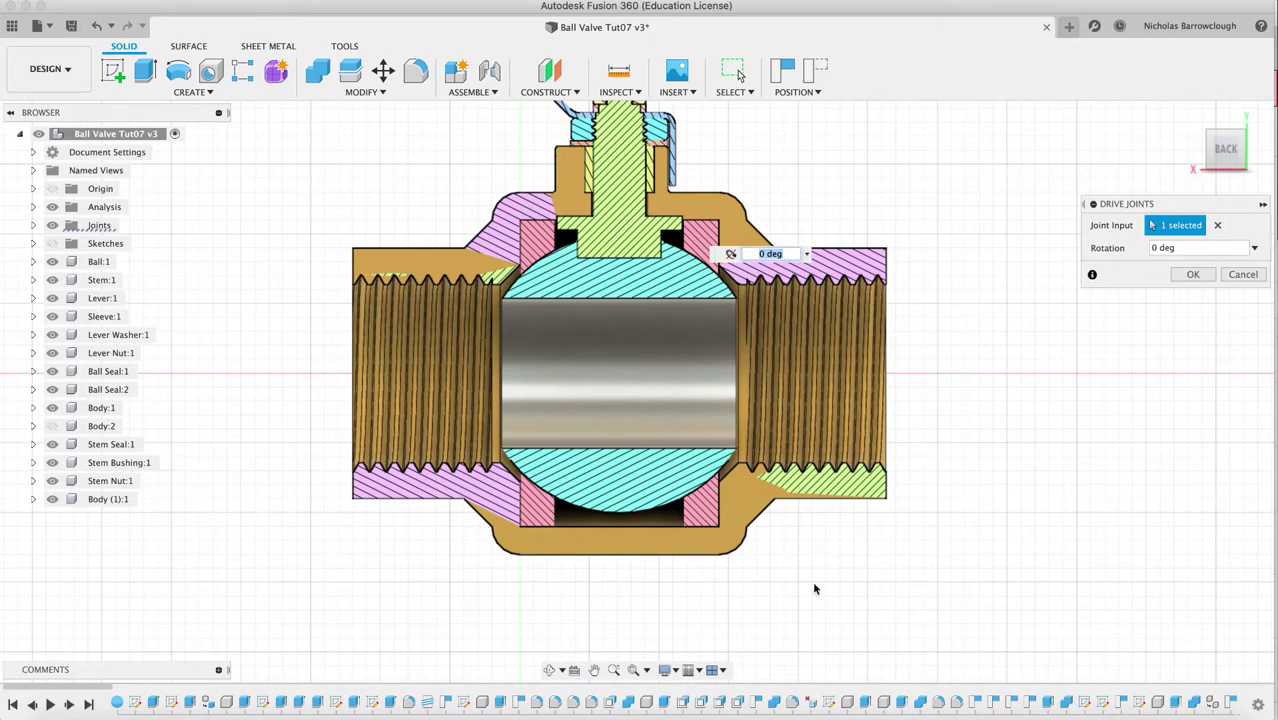
{"action": "left_click", "coordinate": [594, 670]}
{"action": "left_click_drag", "start_coordinate": [676, 395], "coordinate": [672, 510]}
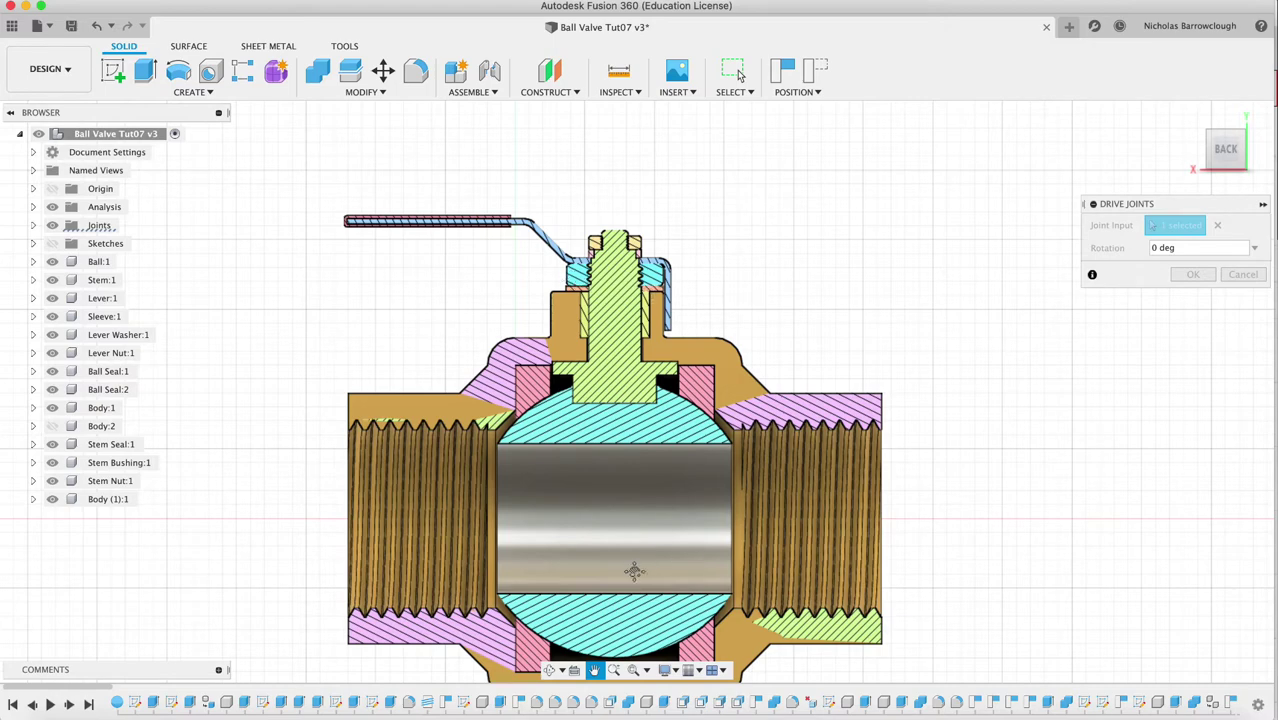
{"action": "left_click", "coordinate": [551, 670]}
{"action": "left_click_drag", "start_coordinate": [571, 332], "coordinate": [646, 334]}
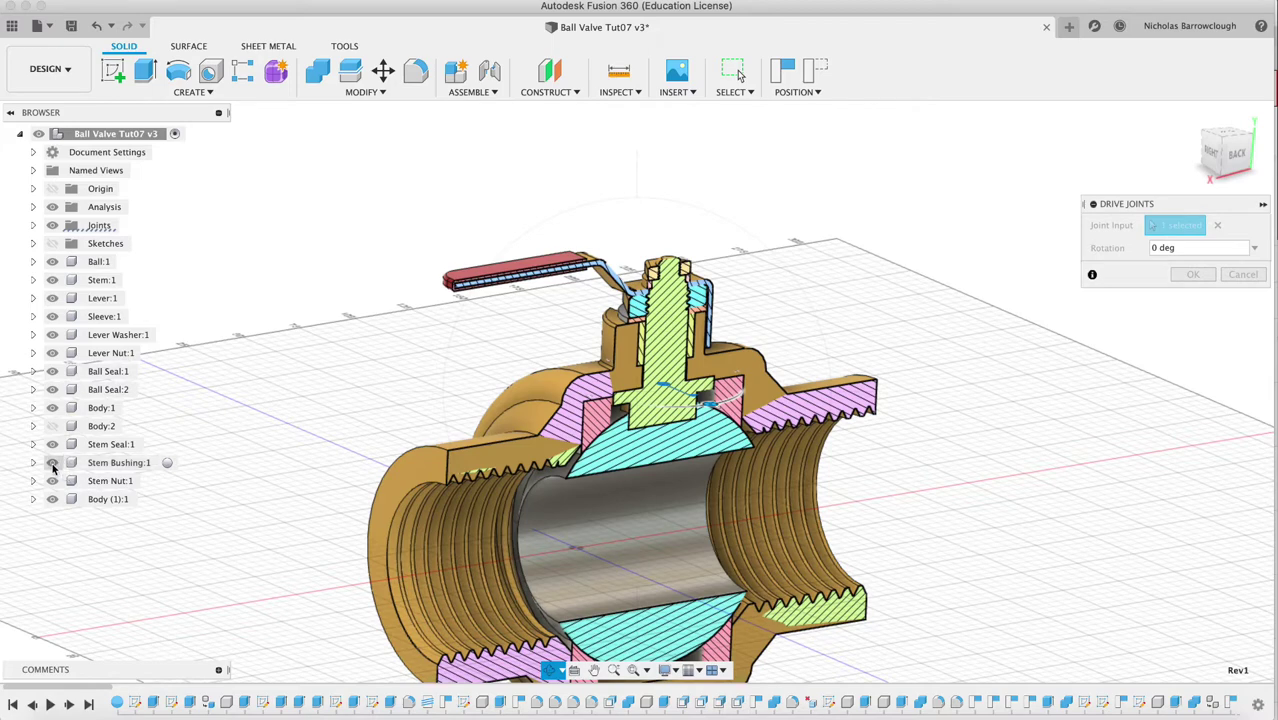
Hide the Stem Bushing and Stem Seal, orbiting to a near-front view.
{"action": "left_click", "coordinate": [53, 463]}
{"action": "left_click", "coordinate": [53, 446]}
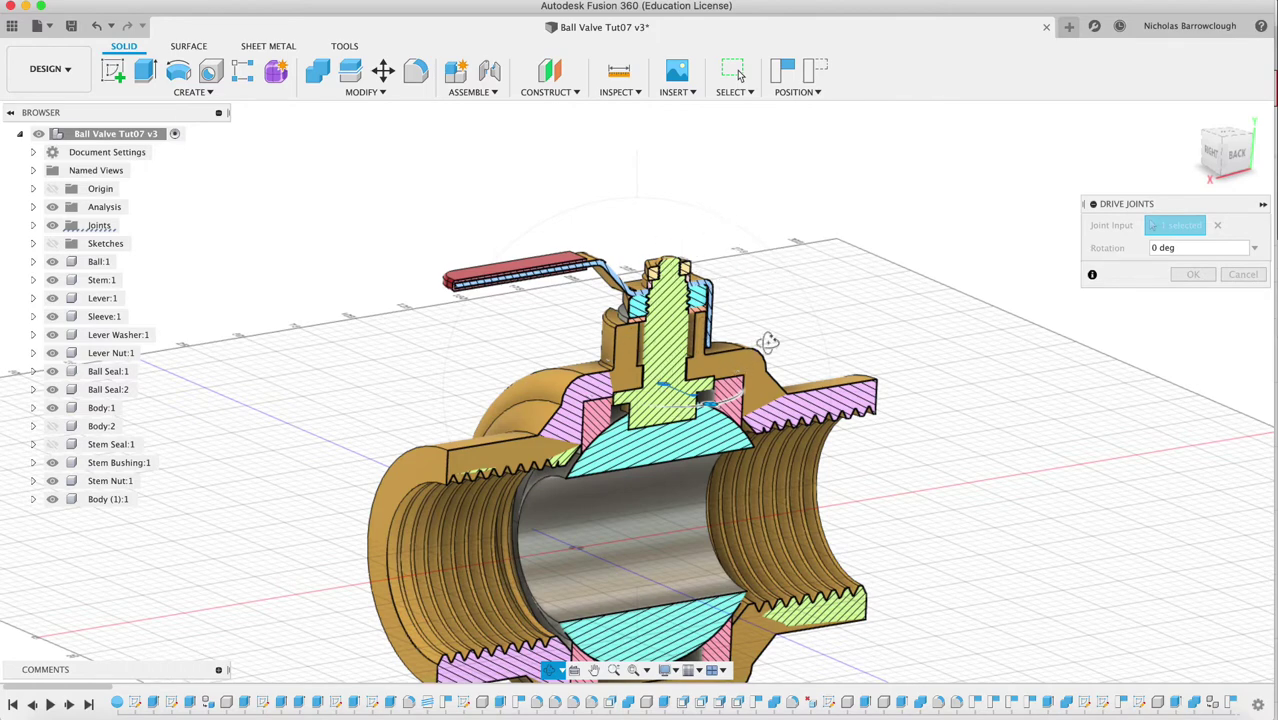
{"action": "left_click_drag", "start_coordinate": [708, 355], "coordinate": [621, 361]}
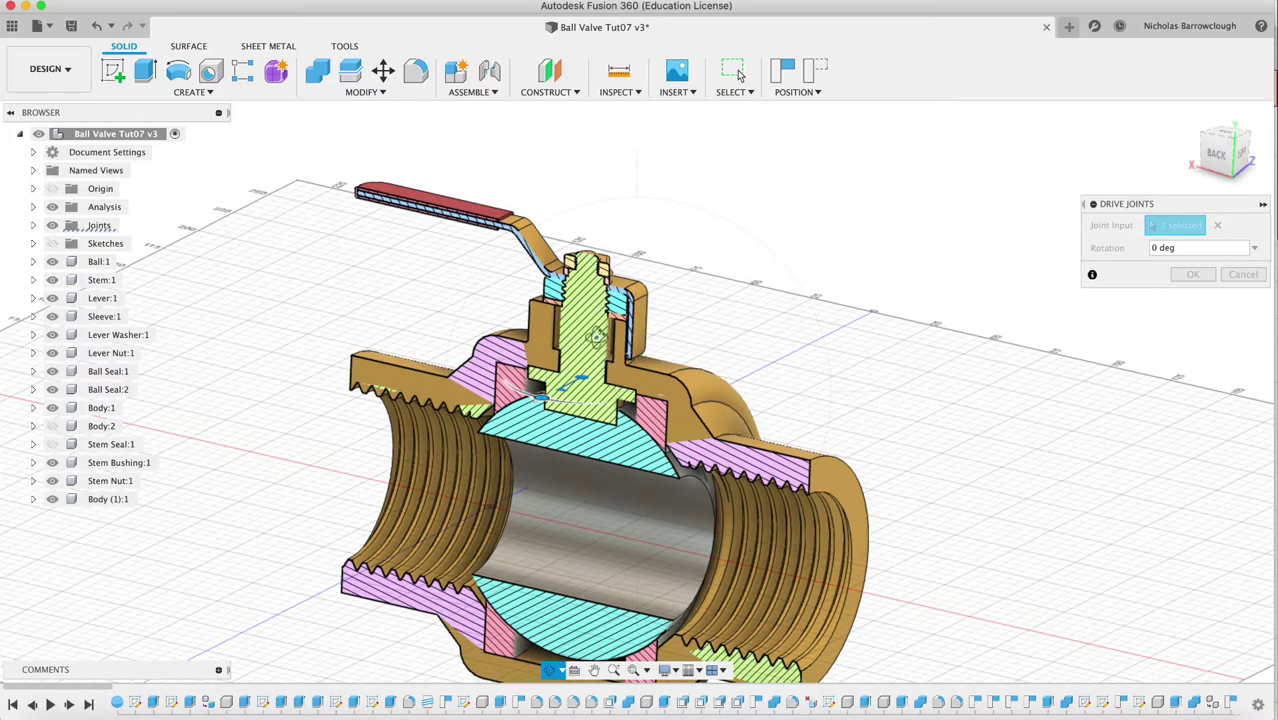
{"action": "left_click_drag", "start_coordinate": [596, 336], "coordinate": [738, 329]}
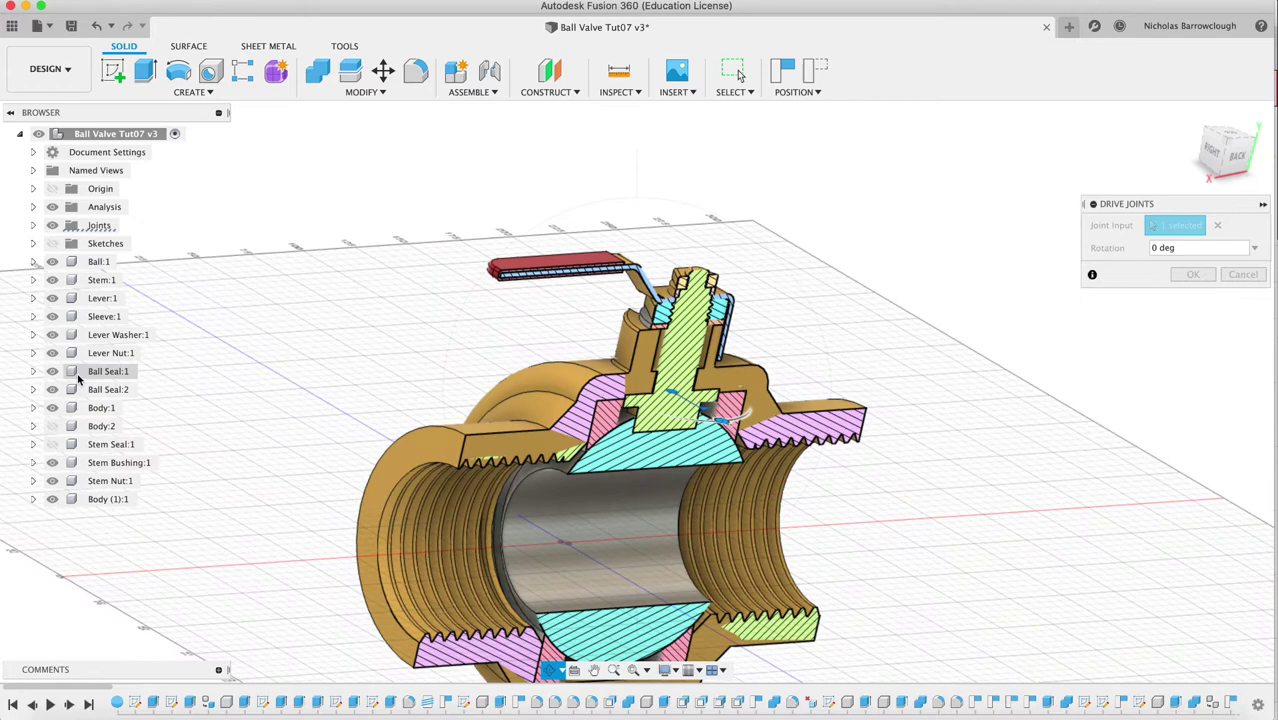
{"action": "left_click", "coordinate": [54, 464]}
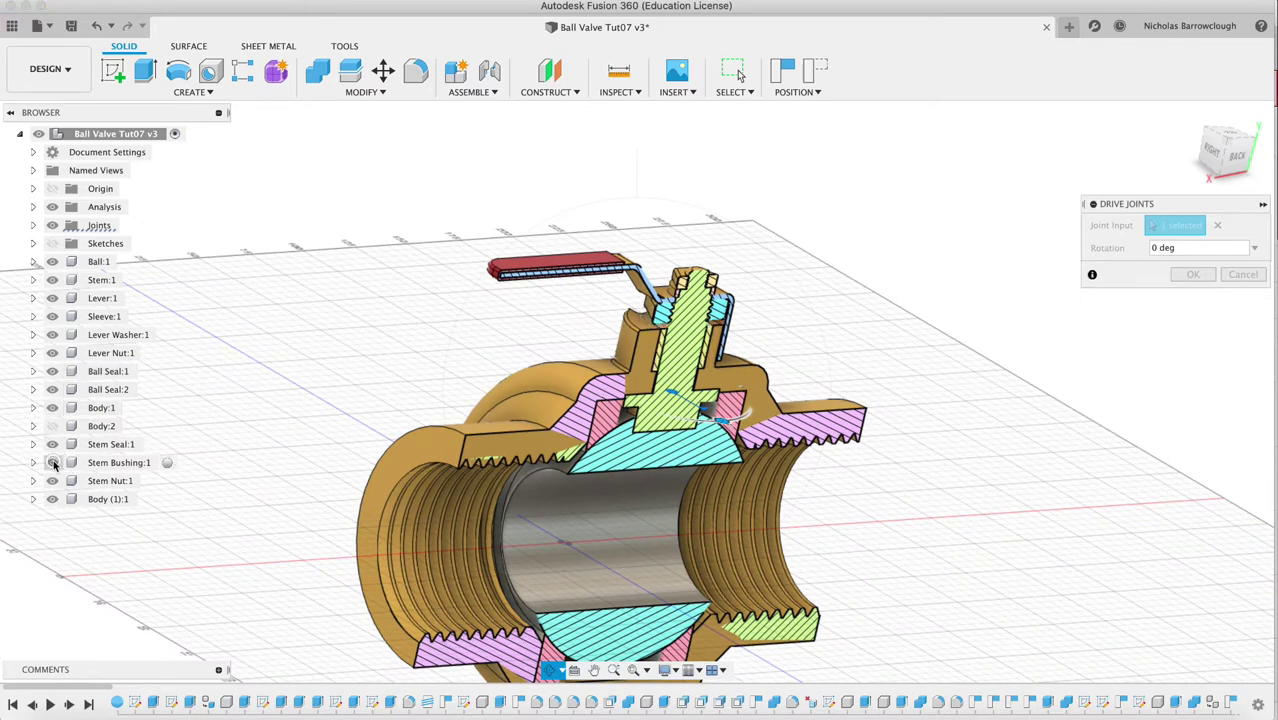
{"action": "left_click", "coordinate": [54, 464]}
Restore the Stem Bushing in a straight back view, hide Lever:1, and turn off the section cut.
{"action": "middle_click_drag", "start_coordinate": [742, 362], "coordinate": [727, 346], "text": "shift"}
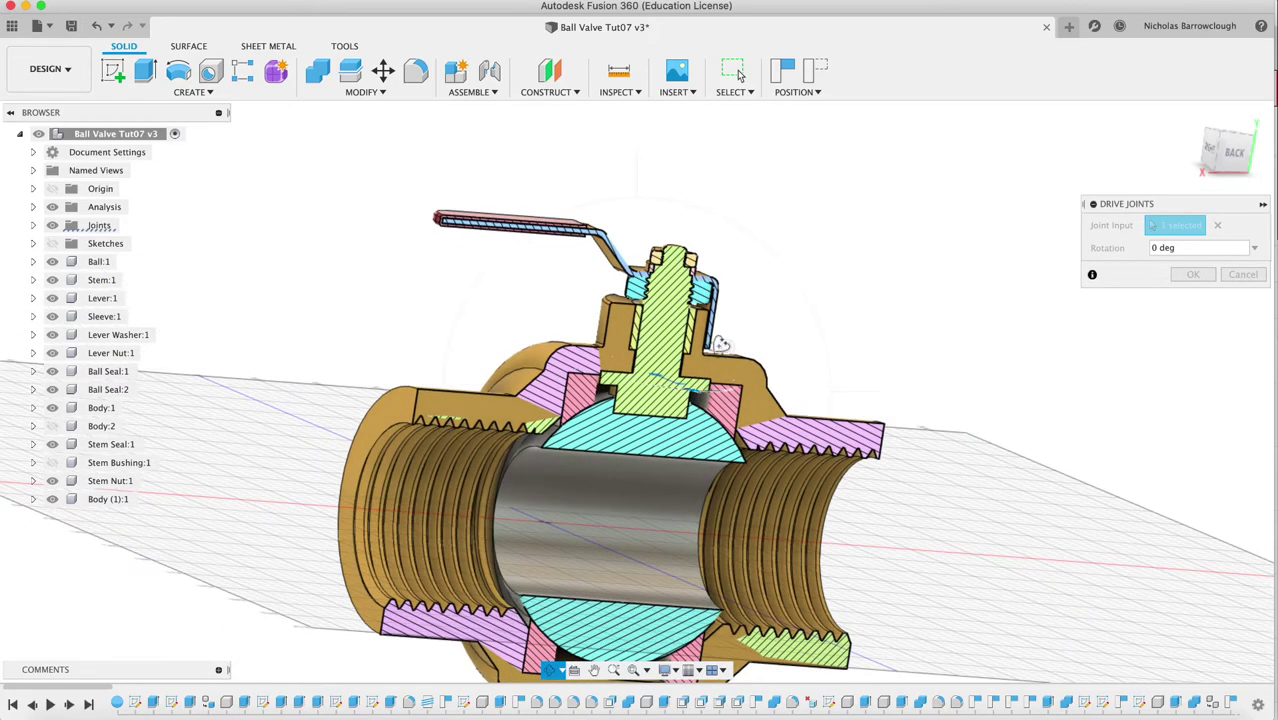
{"action": "left_click", "coordinate": [54, 464]}
{"action": "middle_click_drag", "start_coordinate": [715, 335], "coordinate": [695, 346], "text": "shift"}
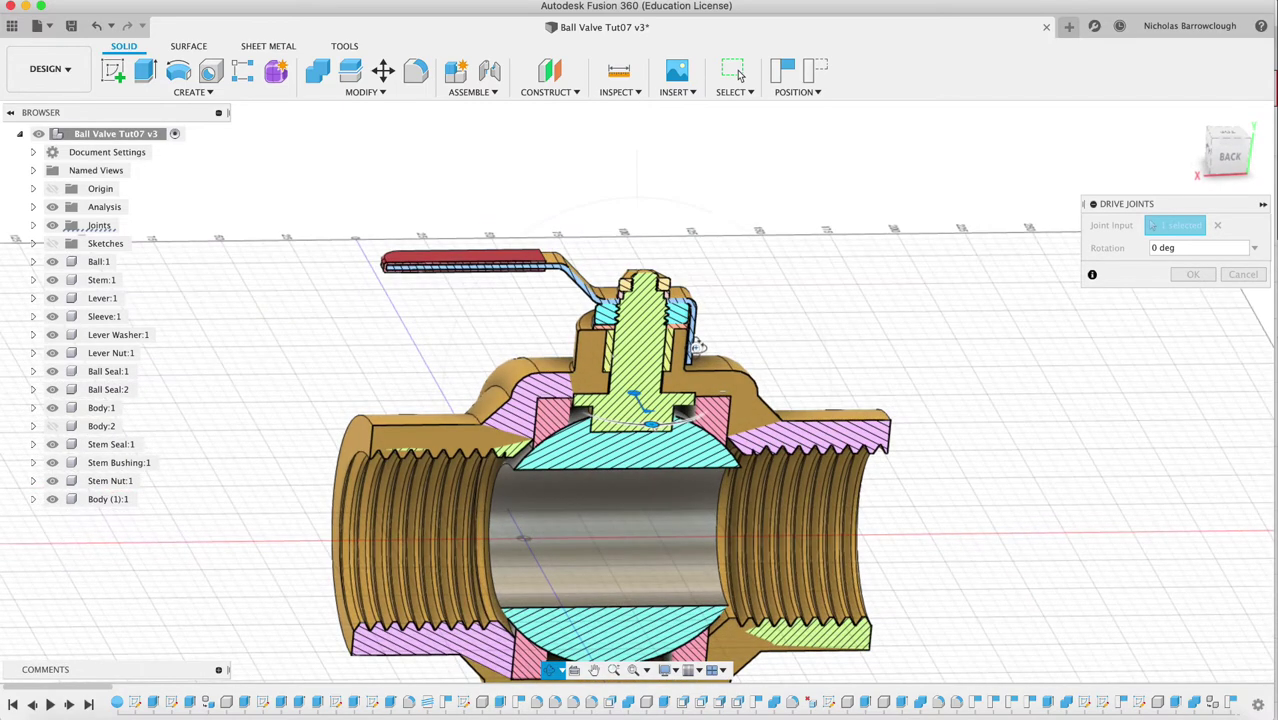
{"action": "left_click", "coordinate": [53, 299]}
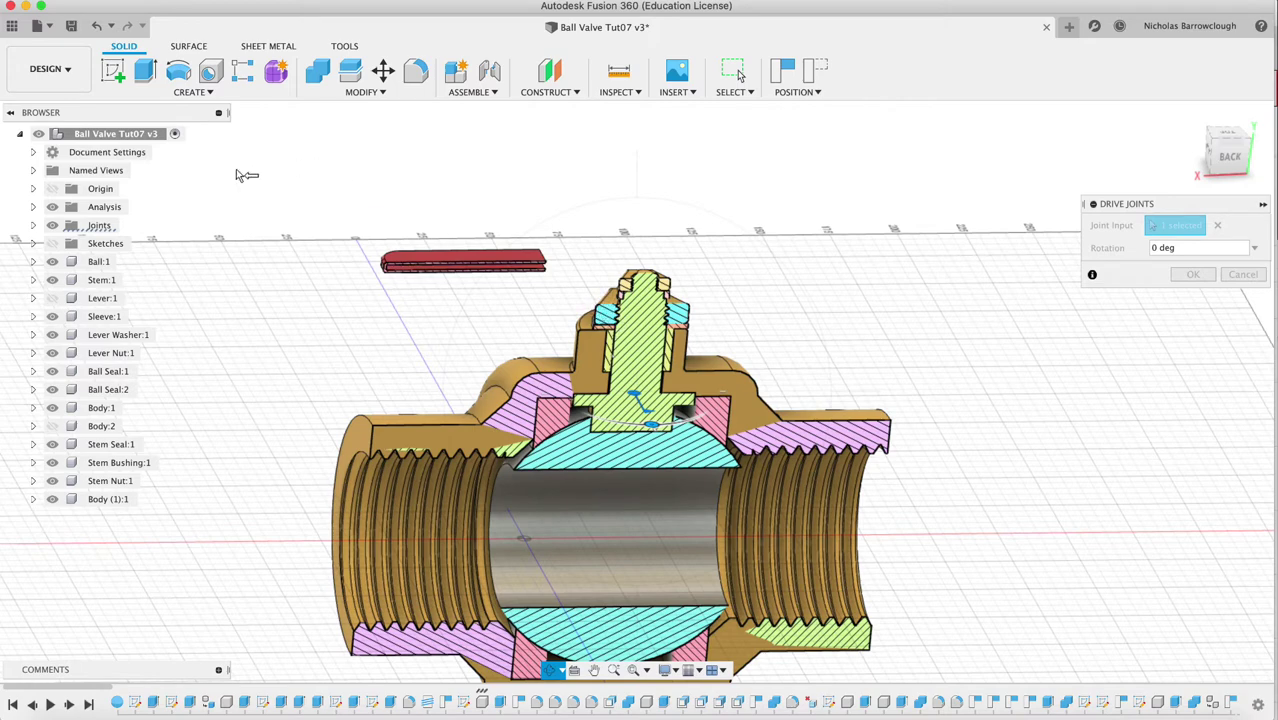
{"action": "left_click", "coordinate": [52, 207]}
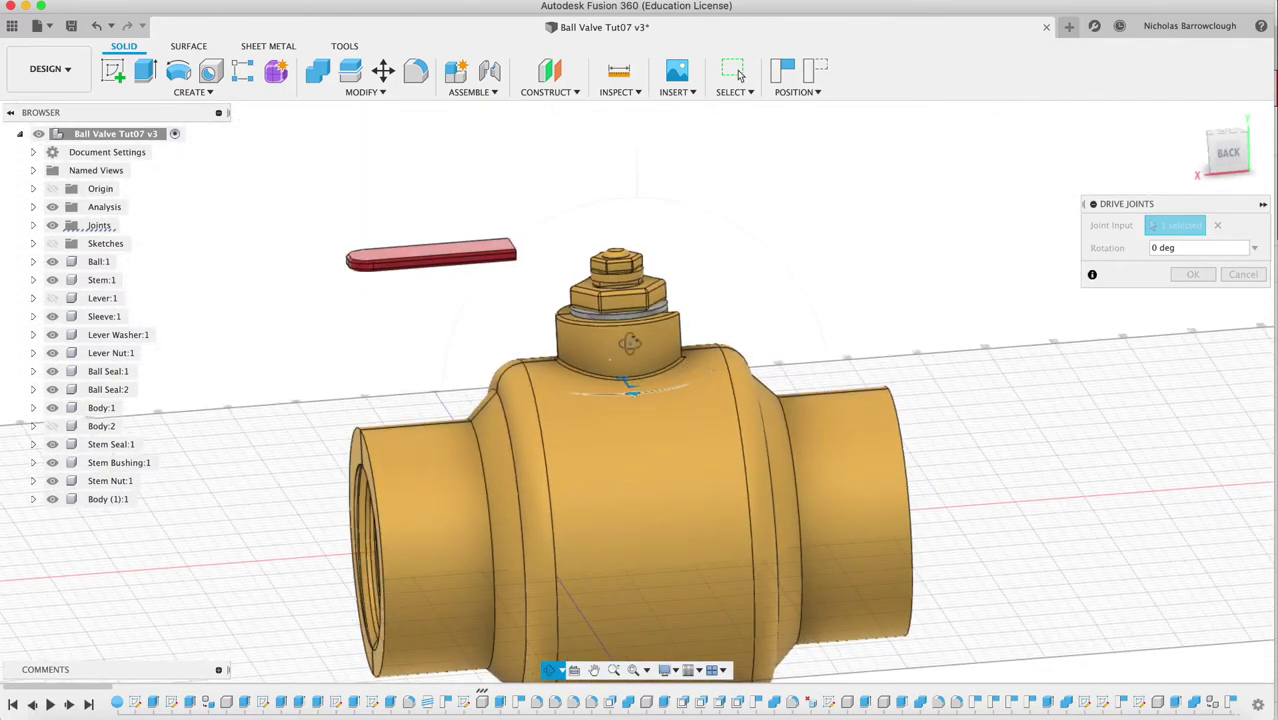
Hide Body (1):1, Lever Washer:1, Lever Nut:1 and the red Sleeve:1 grip.
{"action": "left_click", "coordinate": [53, 499]}
{"action": "mouse_move", "coordinate": [632, 392]}
{"action": "middle_mouse_down", "text": "shift"}
{"action": "mouse_move", "coordinate": [665, 366]}
{"action": "mouse_move", "coordinate": [646, 402]}
{"action": "middle_mouse_up", "text": "shift"}
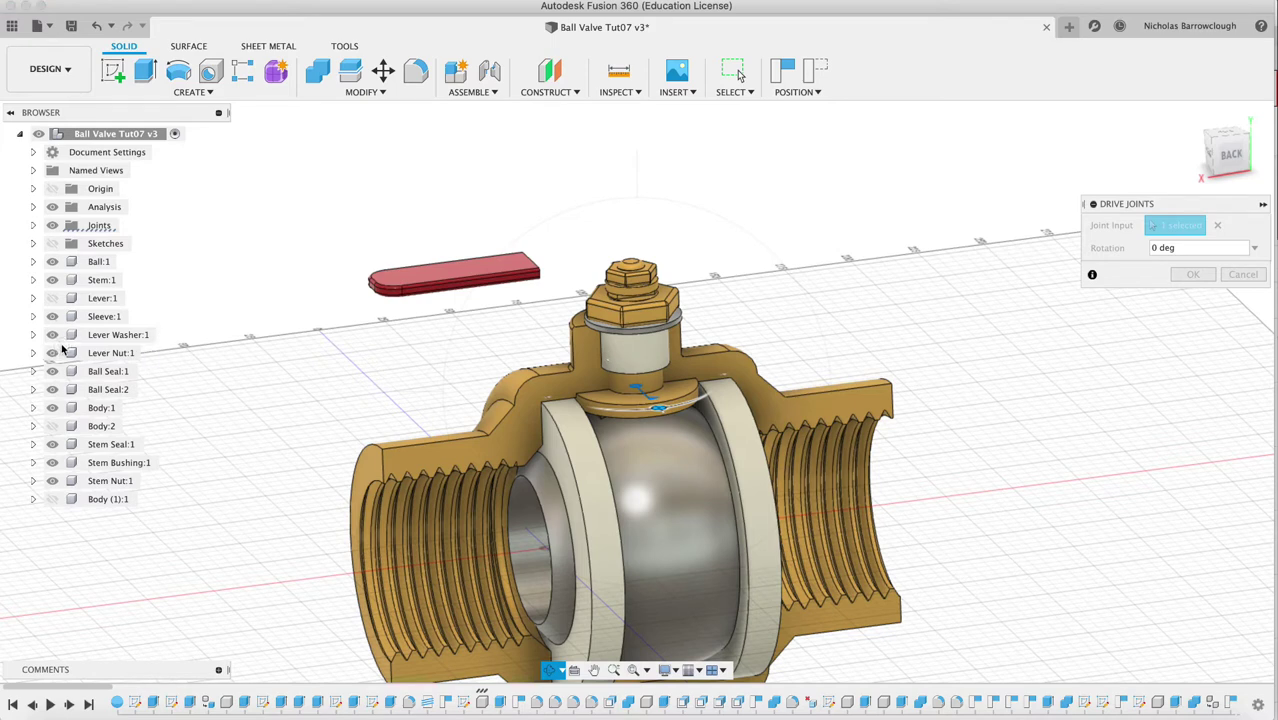
{"action": "left_click", "coordinate": [53, 335]}
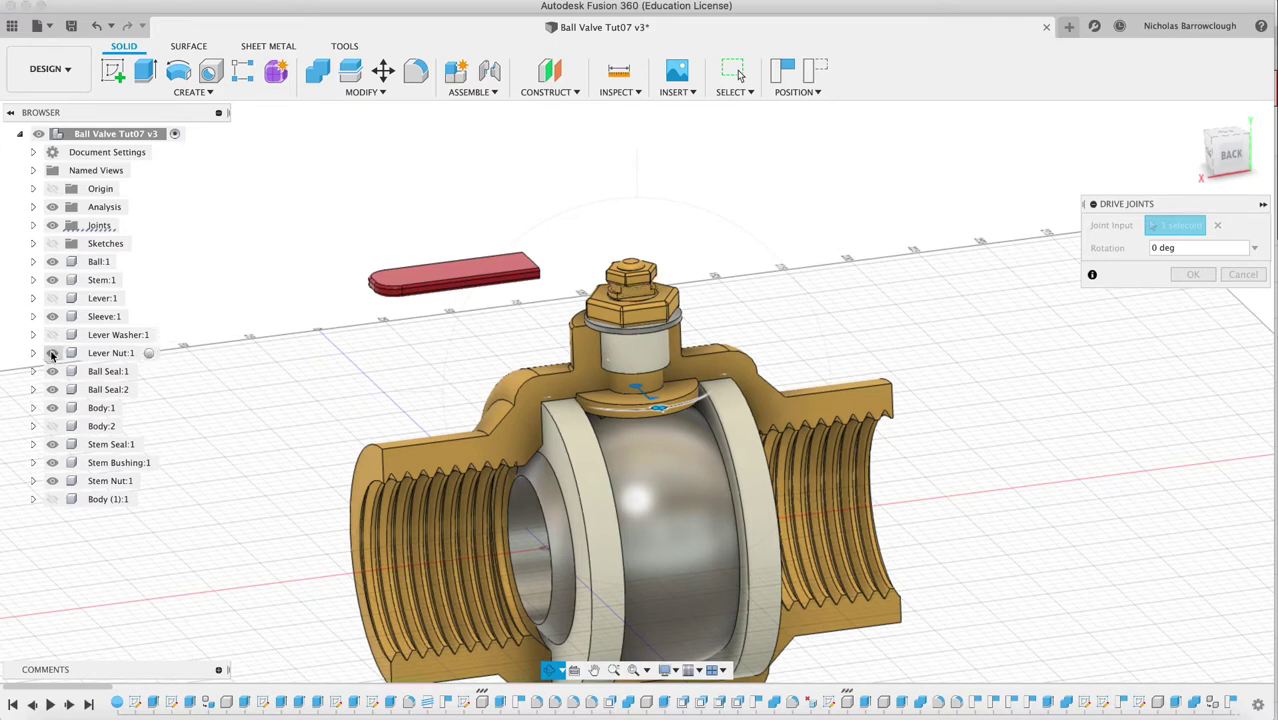
{"action": "left_click", "coordinate": [53, 353]}
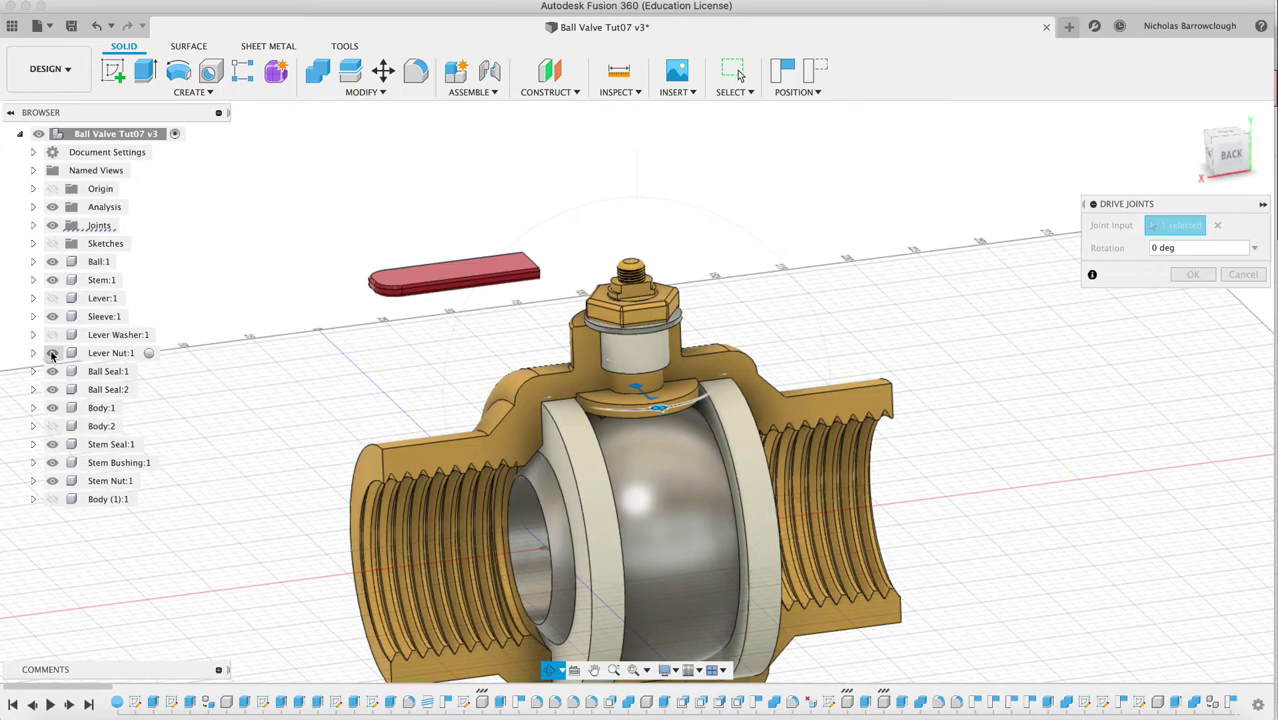
{"action": "left_click", "coordinate": [53, 316]}
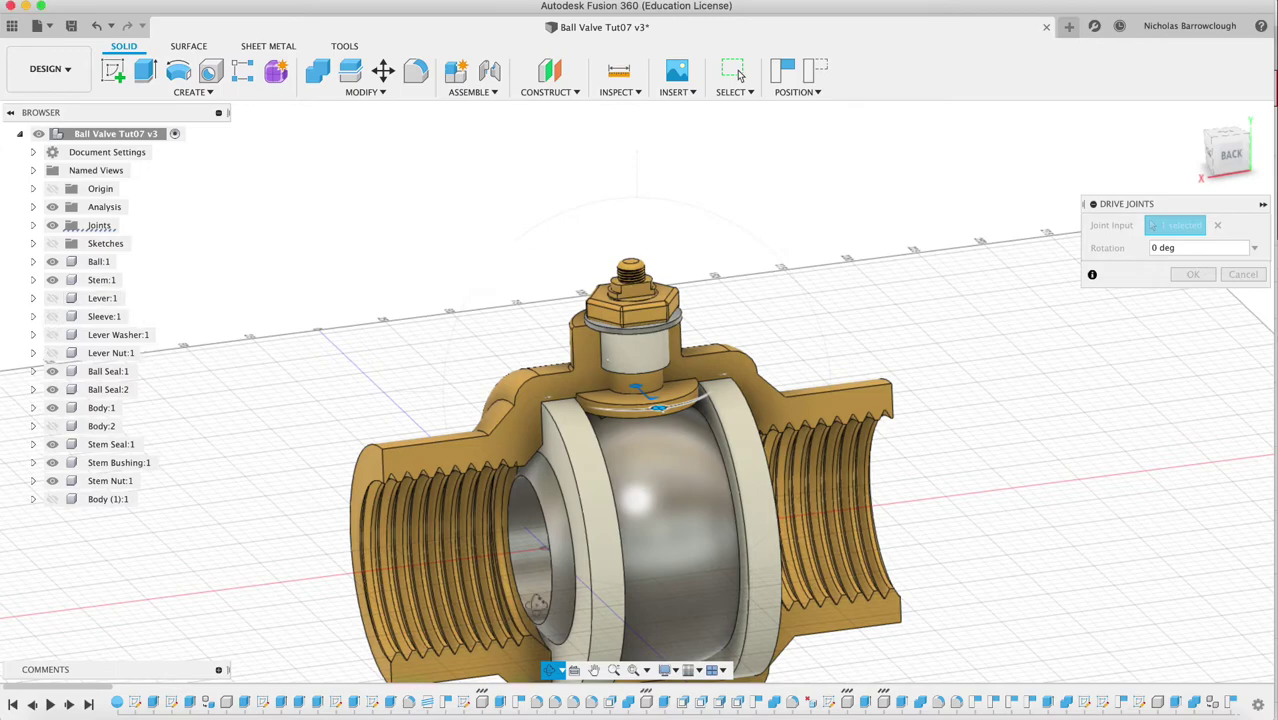
{"action": "middle_click_drag", "start_coordinate": [692, 455], "coordinate": [735, 544], "text": "shift"}
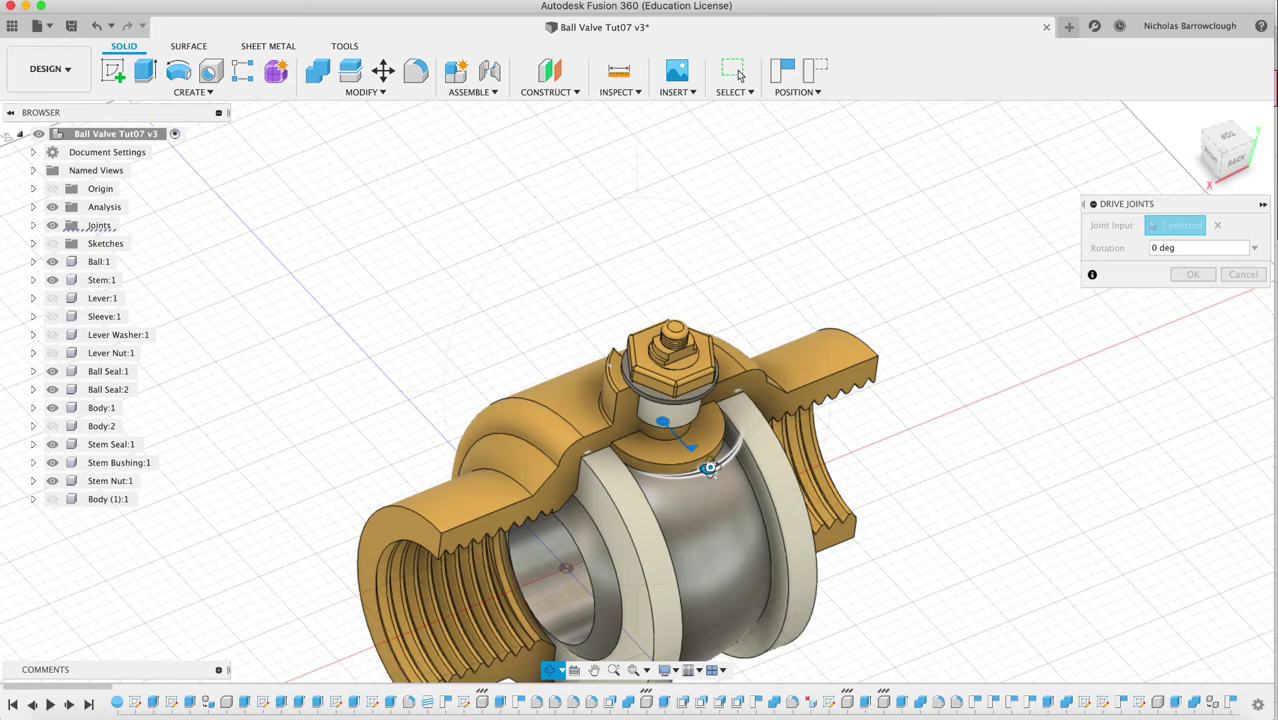
Show Lever Washer:1 and Lever:1 again, toggle Stem:1, and return to a front isometric view.
{"action": "middle_click_drag", "start_coordinate": [709, 468], "coordinate": [675, 462], "text": "shift"}
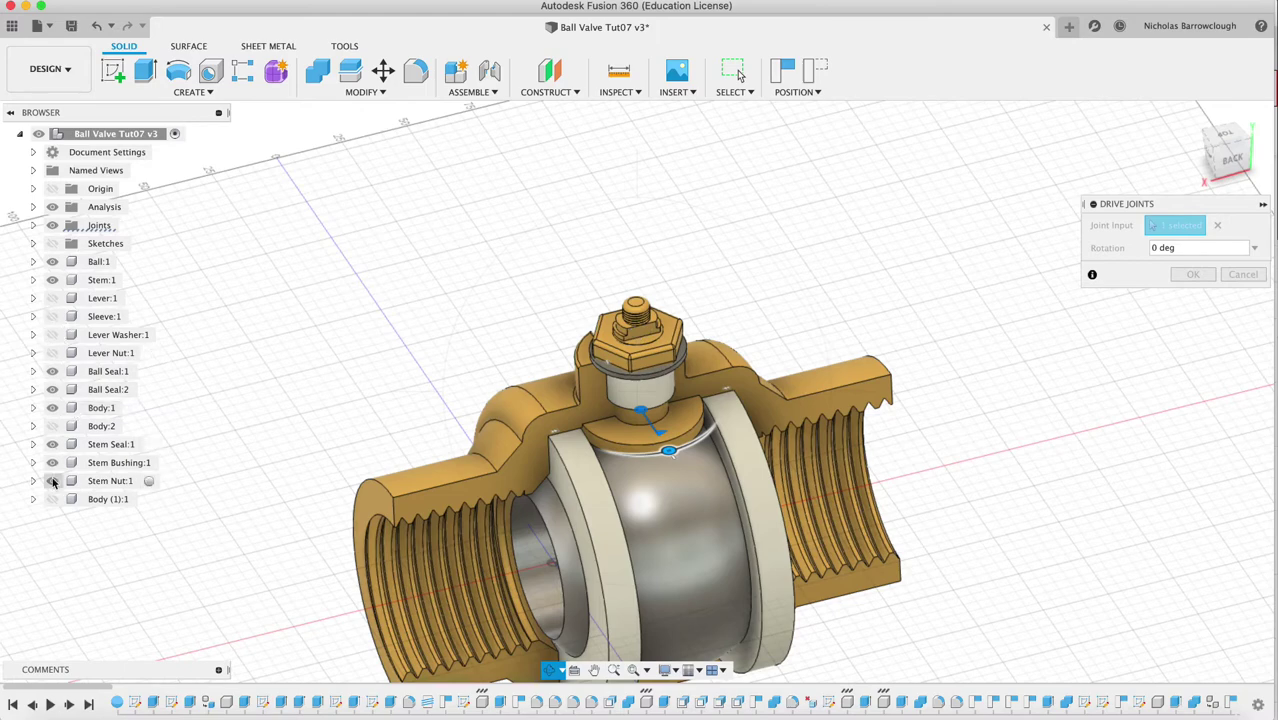
{"action": "middle_click_drag", "start_coordinate": [528, 322], "coordinate": [617, 324], "text": "shift"}
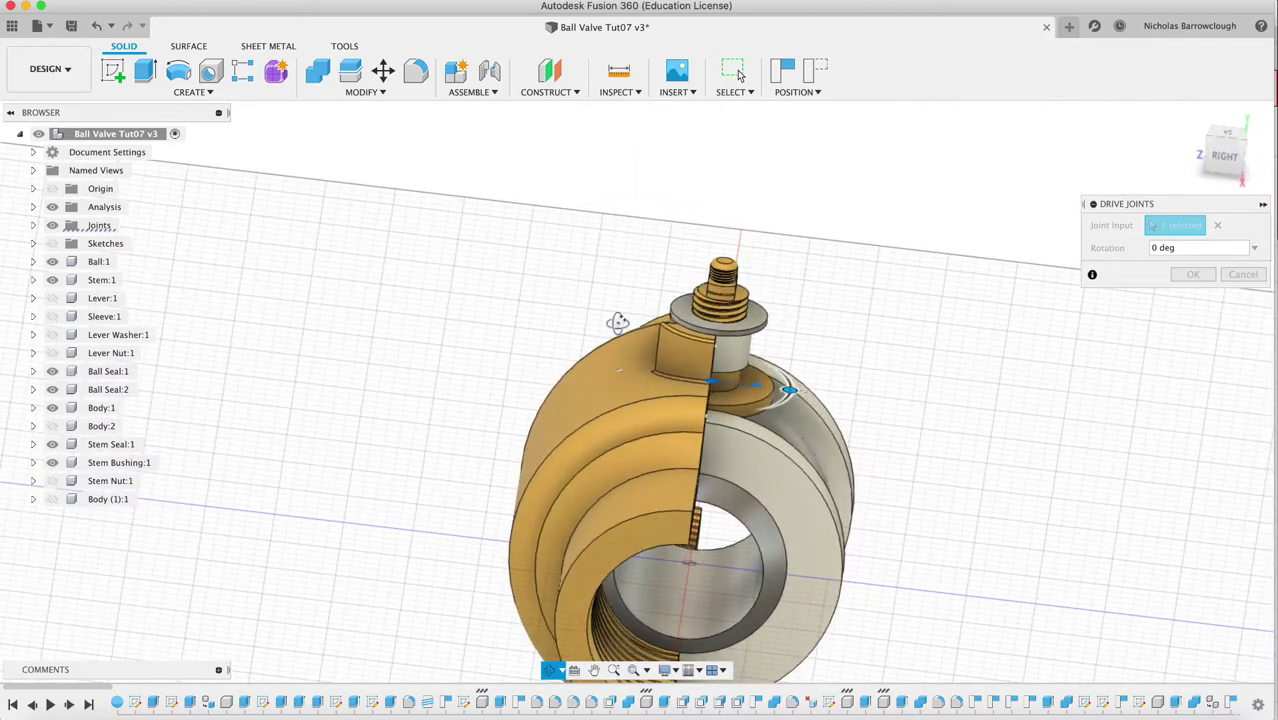
{"action": "left_click", "coordinate": [52, 336]}
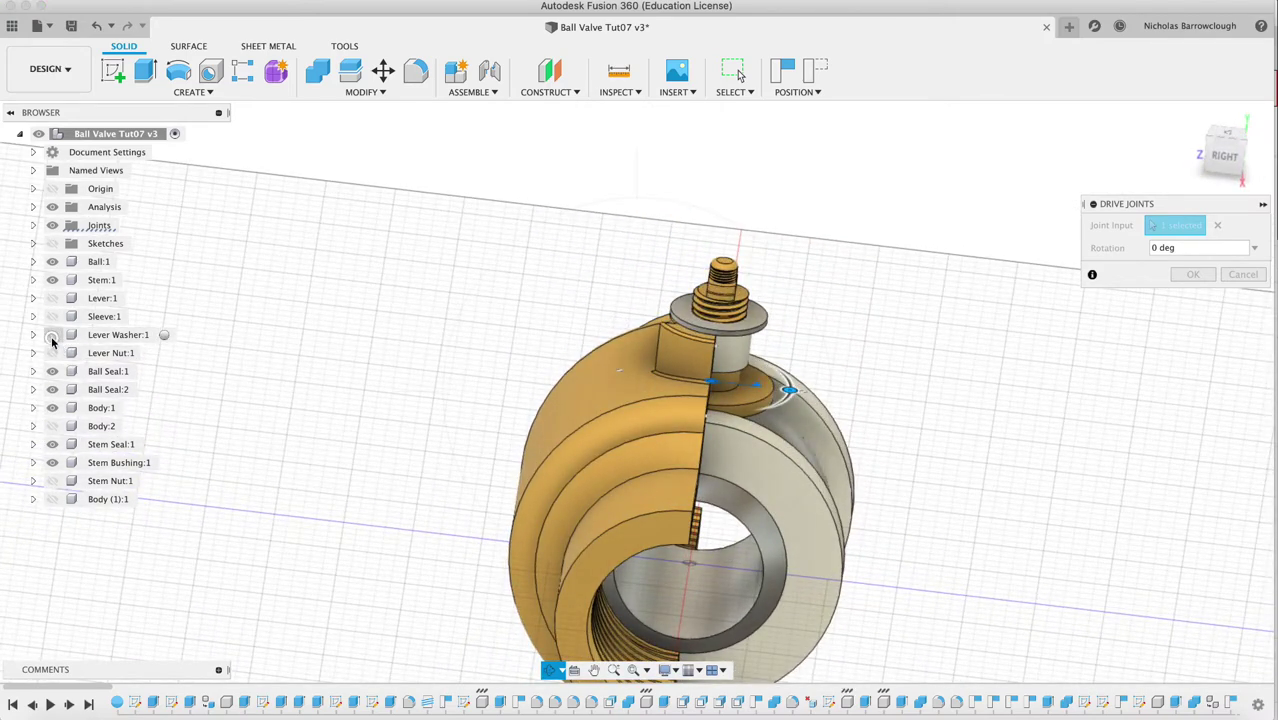
{"action": "left_click", "coordinate": [52, 298]}
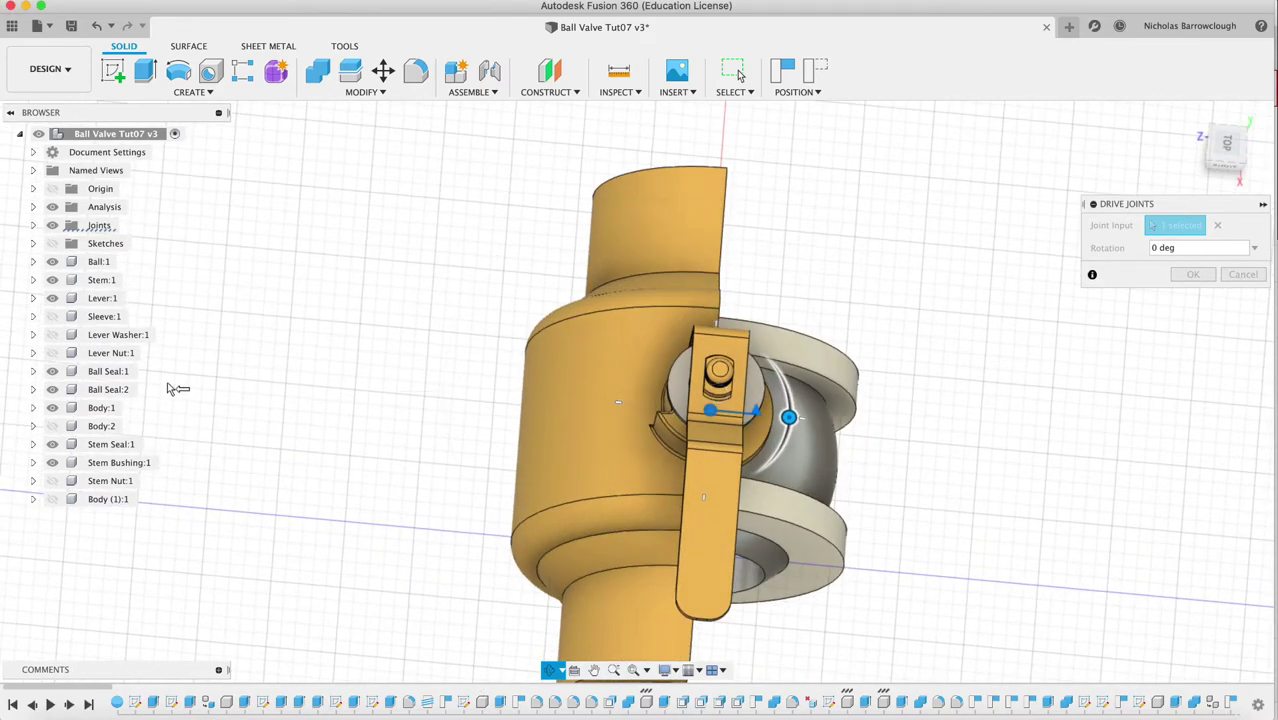
{"action": "left_click", "coordinate": [53, 281]}
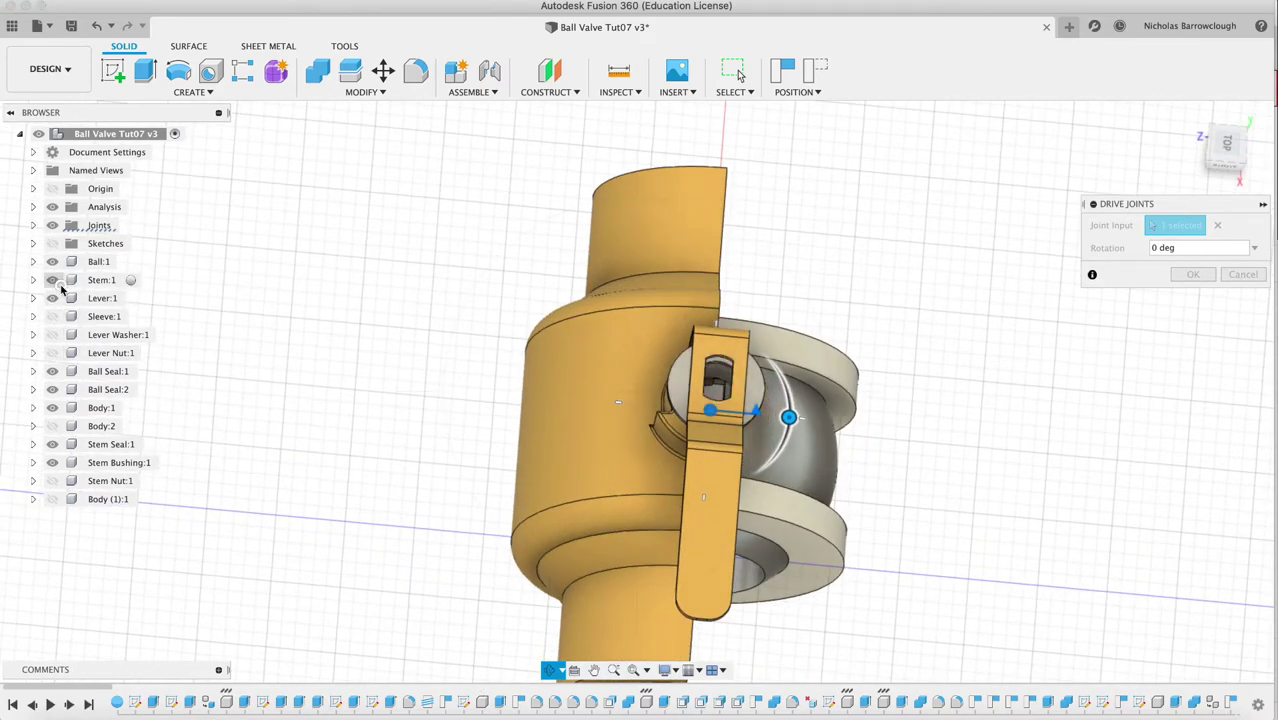
{"action": "left_click", "coordinate": [56, 282]}
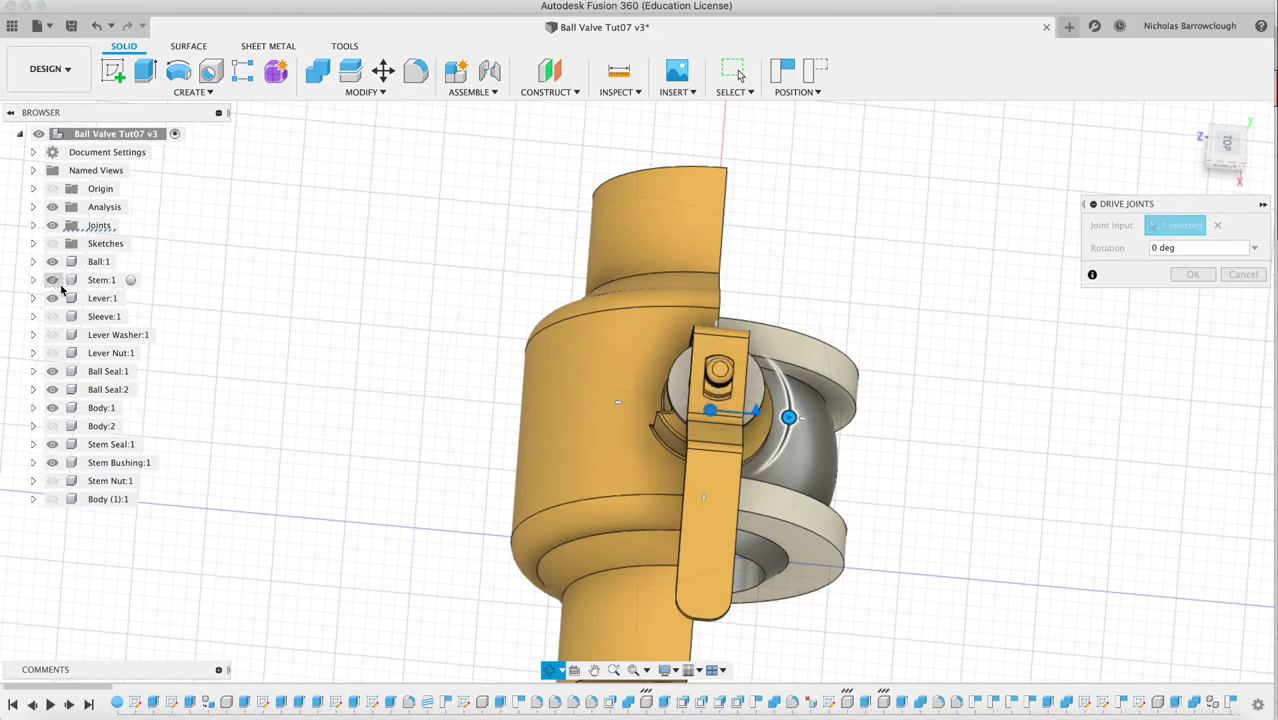
{"action": "middle_click_drag", "start_coordinate": [520, 420], "coordinate": [473, 252], "text": "shift"}
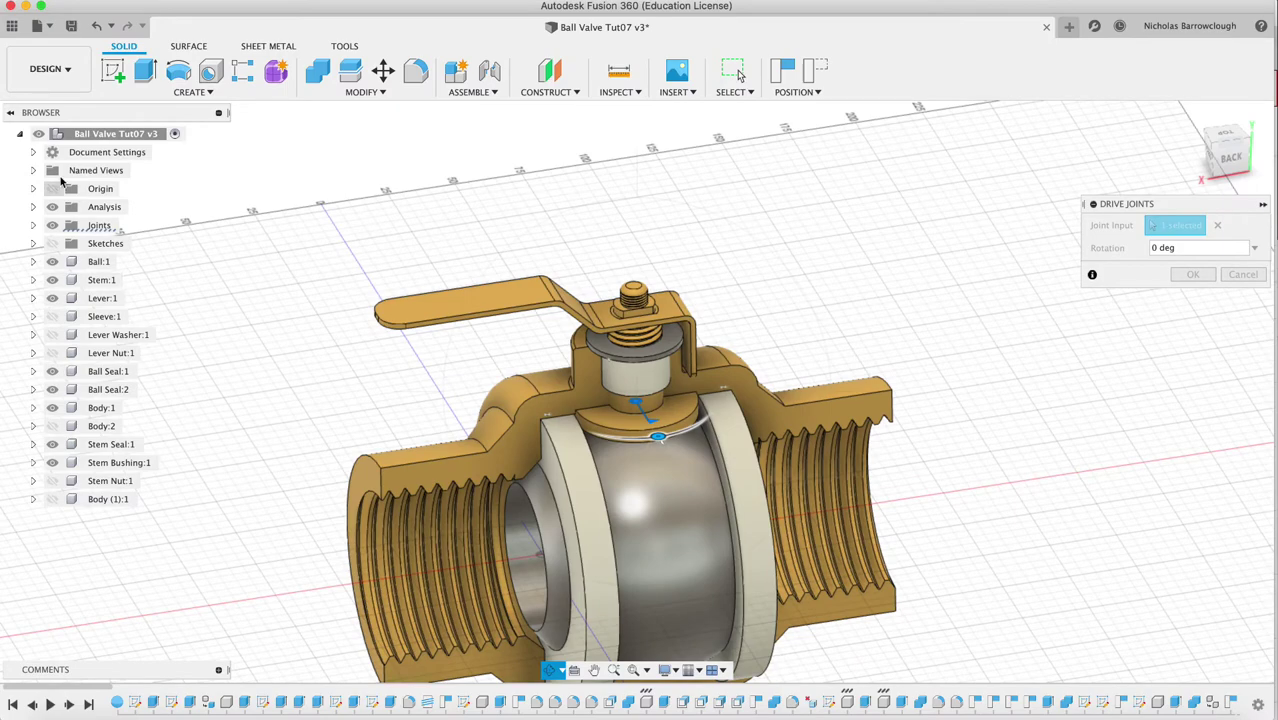
Hide Lever Washer:1 and Stem:1, orbiting round to a straight-on back view.
{"action": "left_click", "coordinate": [53, 335]}
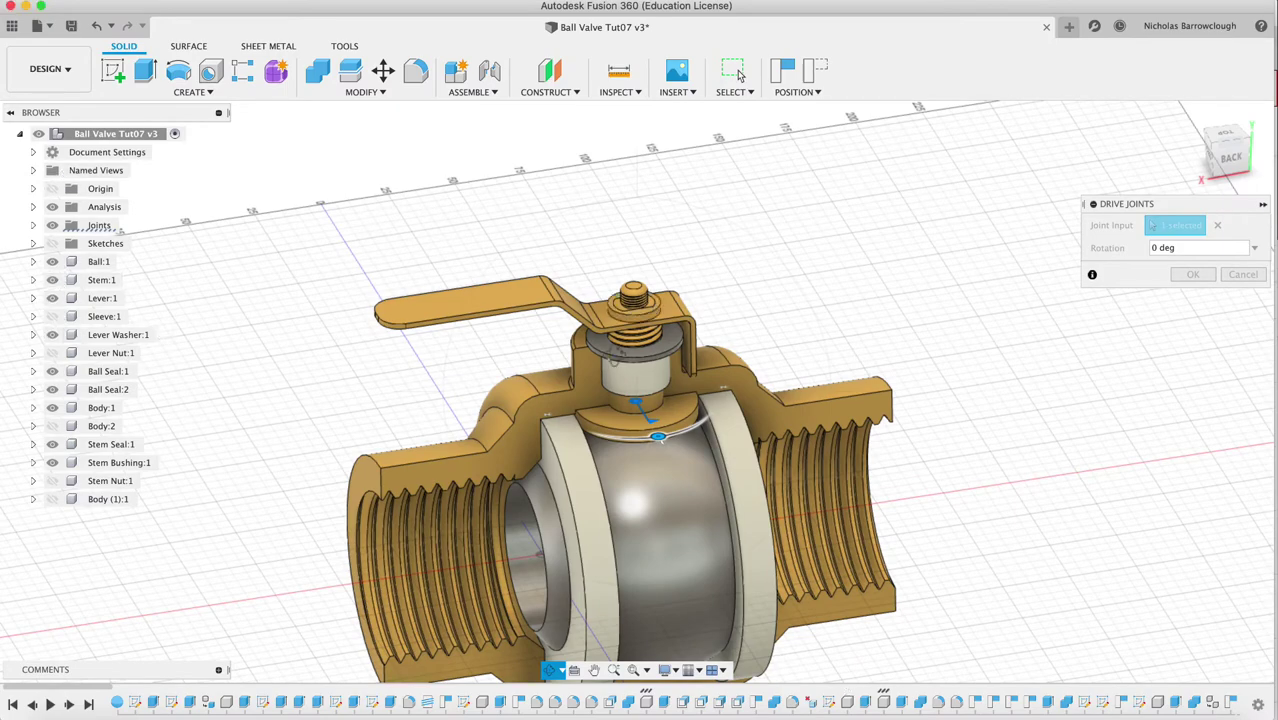
{"action": "middle_click_drag", "start_coordinate": [620, 370], "coordinate": [546, 390], "text": "shift"}
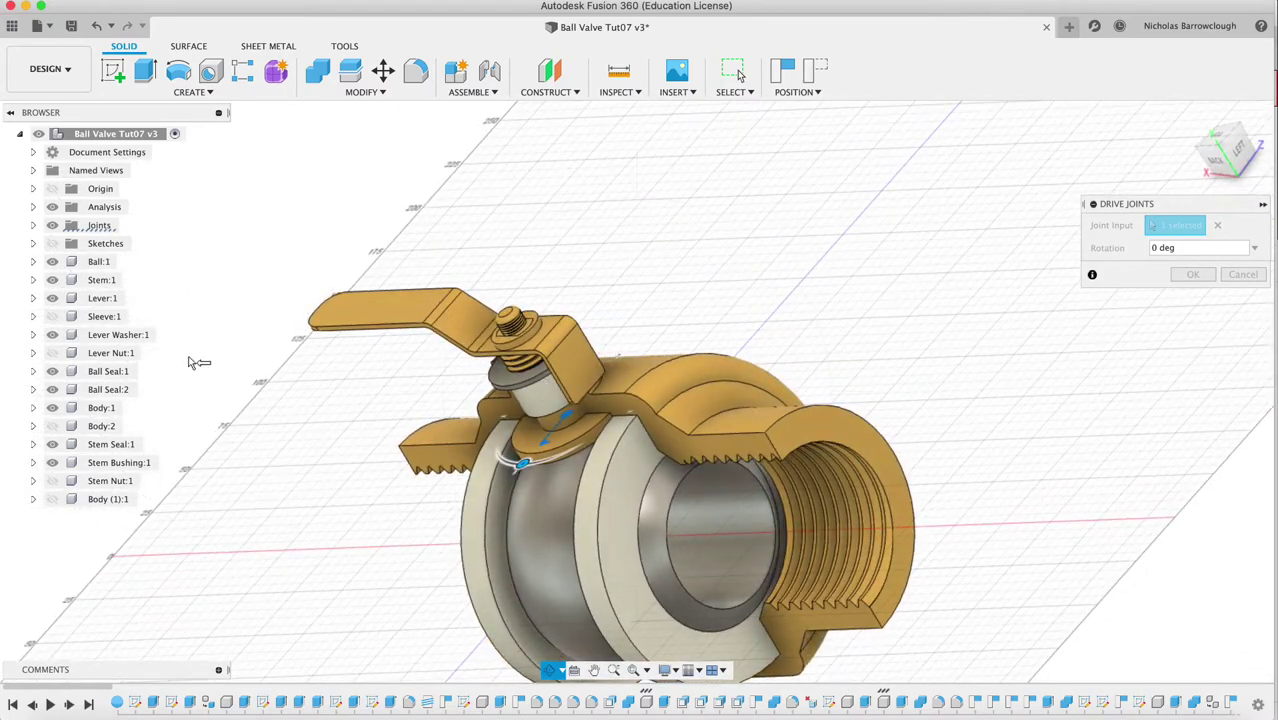
{"action": "left_click", "coordinate": [53, 280]}
{"action": "middle_click_drag", "start_coordinate": [420, 360], "coordinate": [470, 340], "text": "shift"}
{"action": "middle_click_drag", "start_coordinate": [616, 353], "coordinate": [636, 310], "text": "shift"}
Show Stem:1, Lever Nut:1 and the red Sleeve:1 grip again, viewing the right-side port.
{"action": "left_click", "coordinate": [53, 280]}
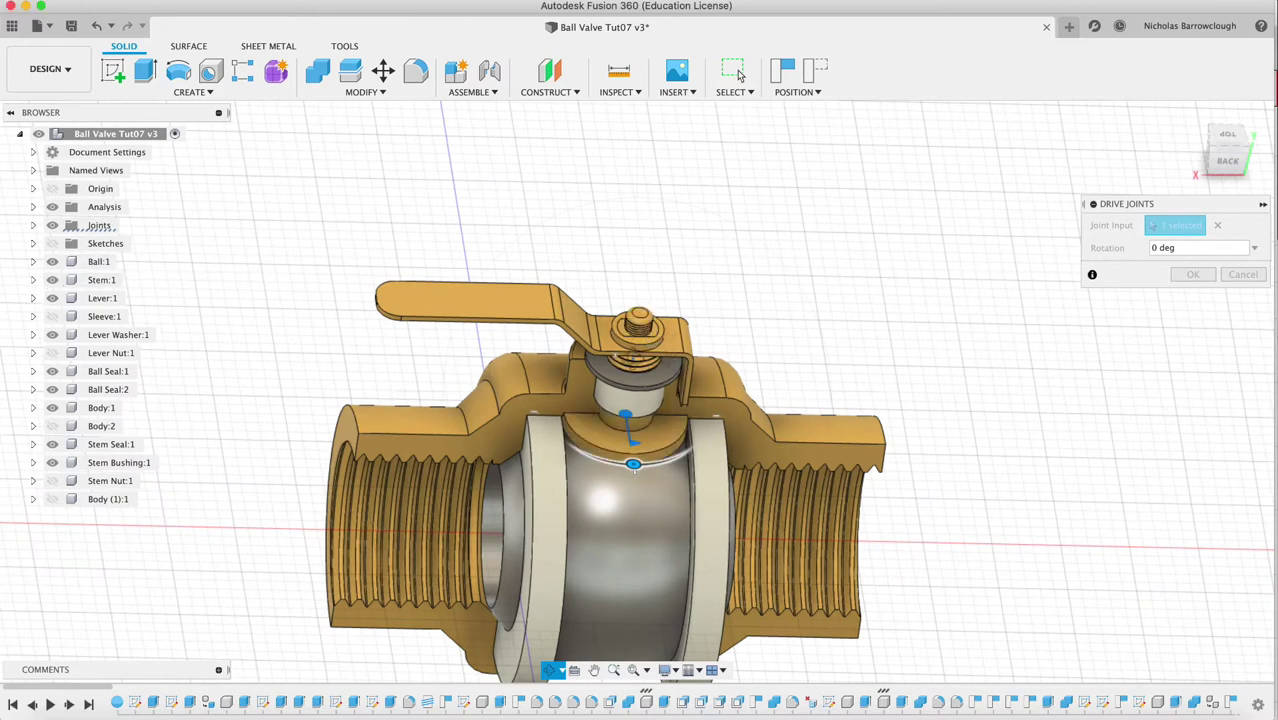
{"action": "left_click", "coordinate": [53, 354]}
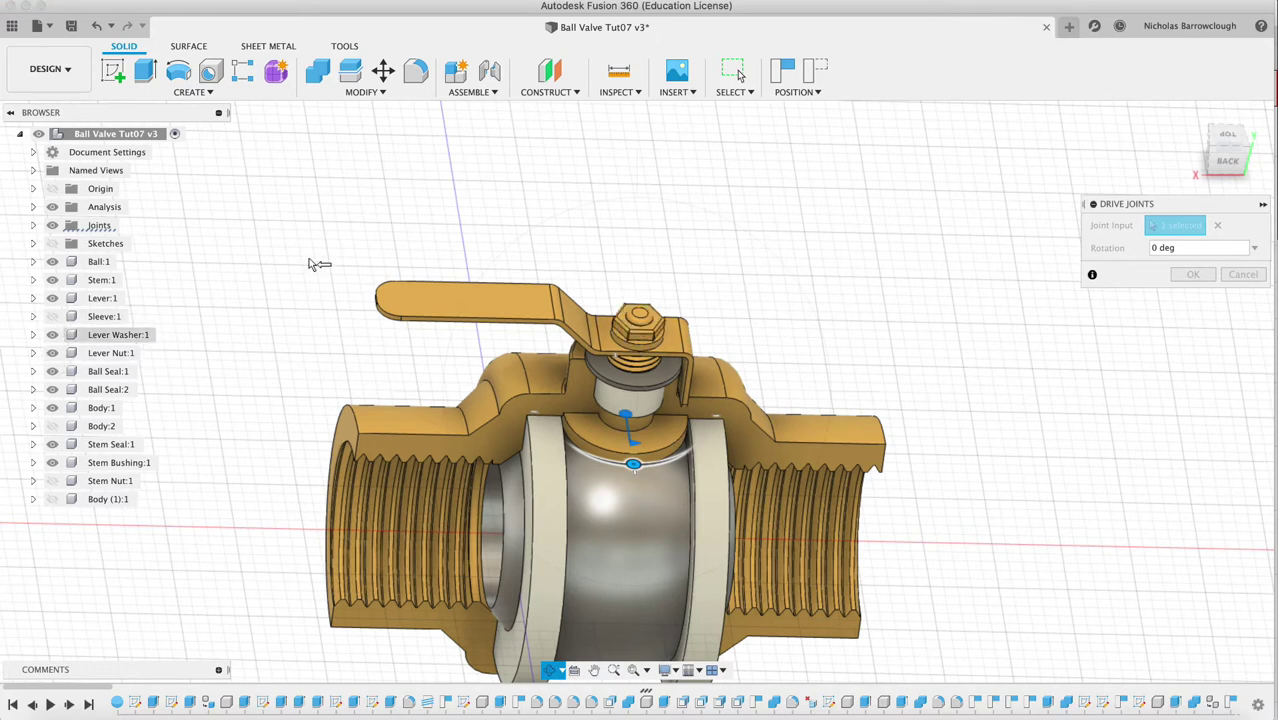
{"action": "left_click", "coordinate": [53, 317]}
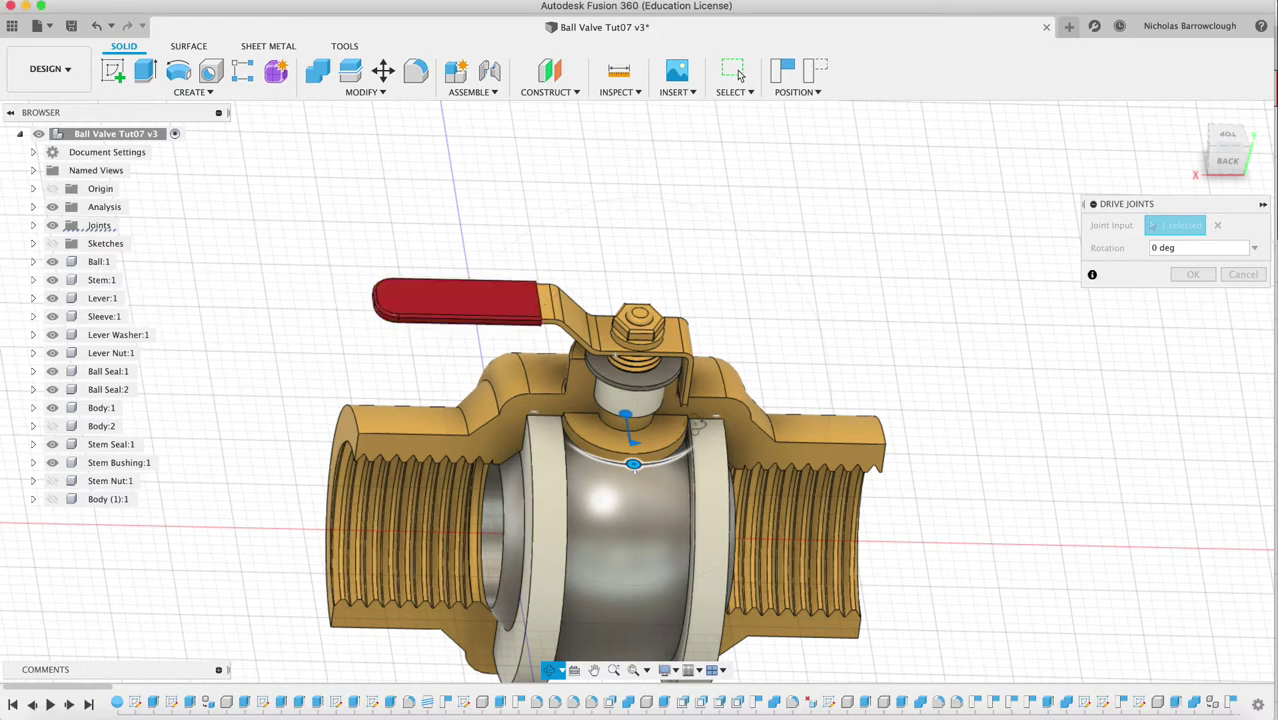
{"action": "middle_click_drag", "start_coordinate": [647, 458], "coordinate": [676, 446], "text": "shift"}
Exit joint driving, hide the section analysis, and orbit around the valve.
{"action": "key", "text": "Escape"}
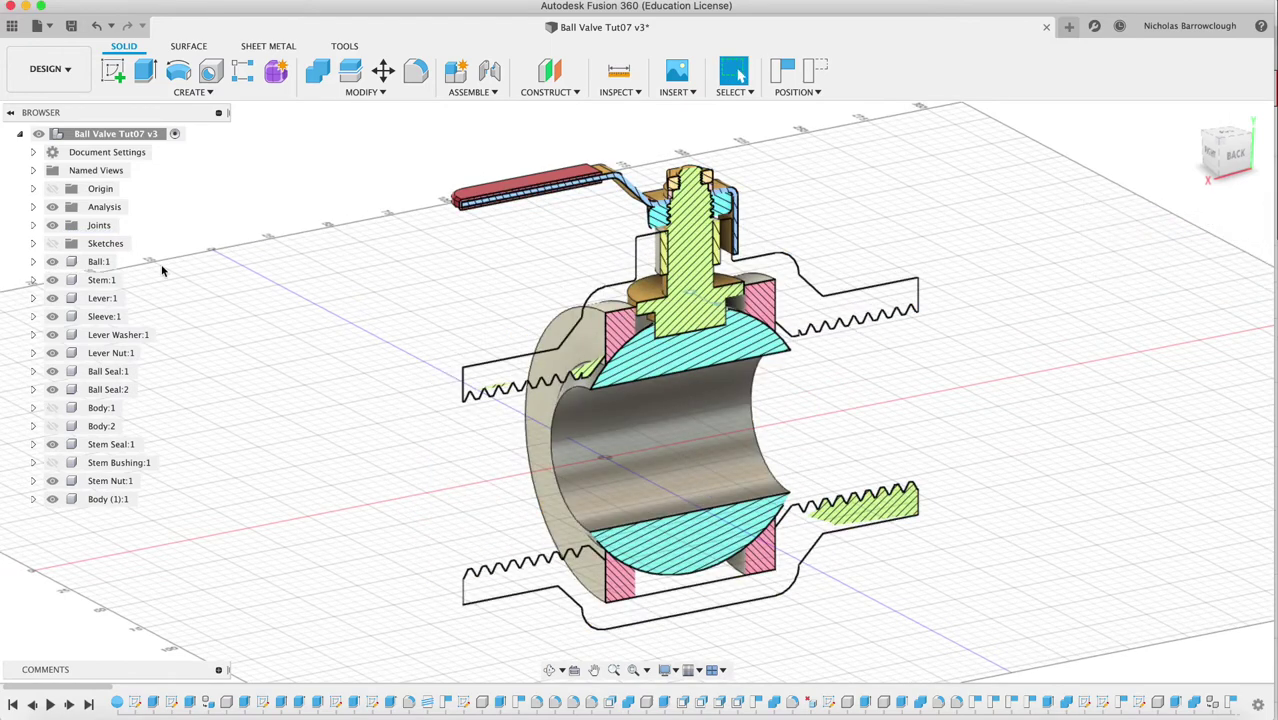
{"action": "left_click", "coordinate": [51, 208]}
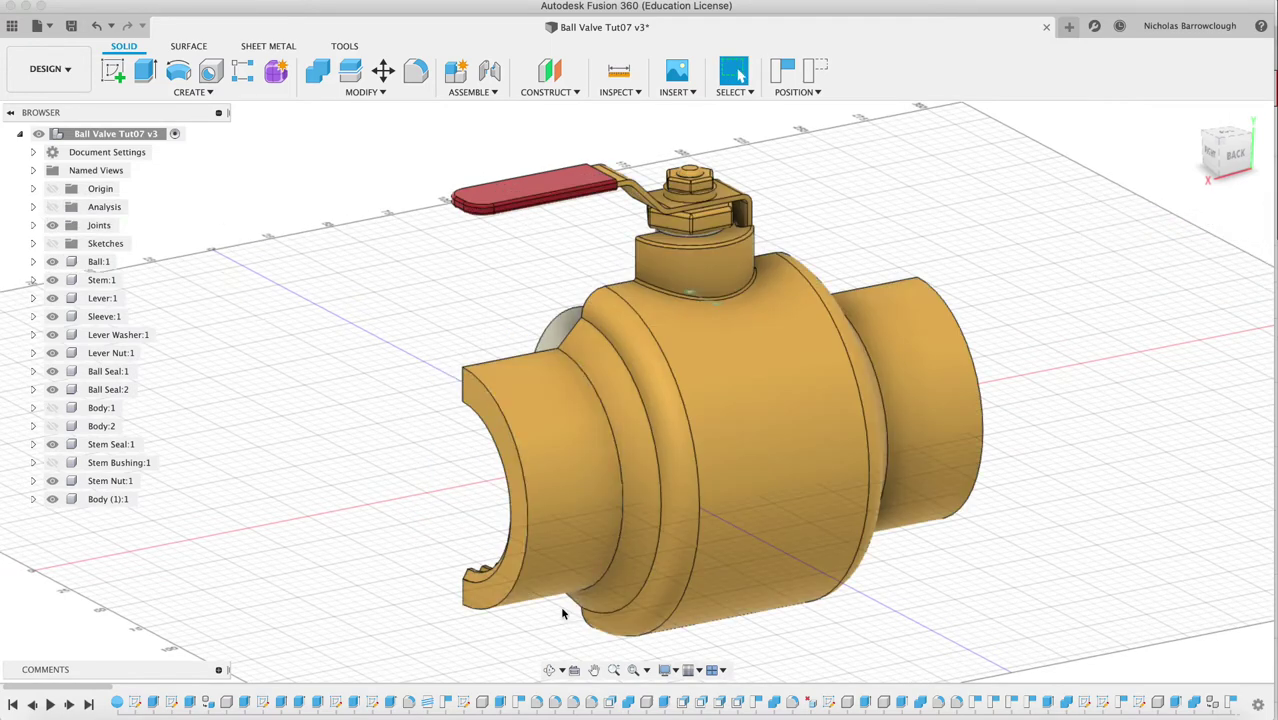
{"action": "left_click", "coordinate": [551, 670]}
{"action": "left_click_drag", "start_coordinate": [571, 257], "coordinate": [792, 344]}
{"action": "key", "text": "Escape"}
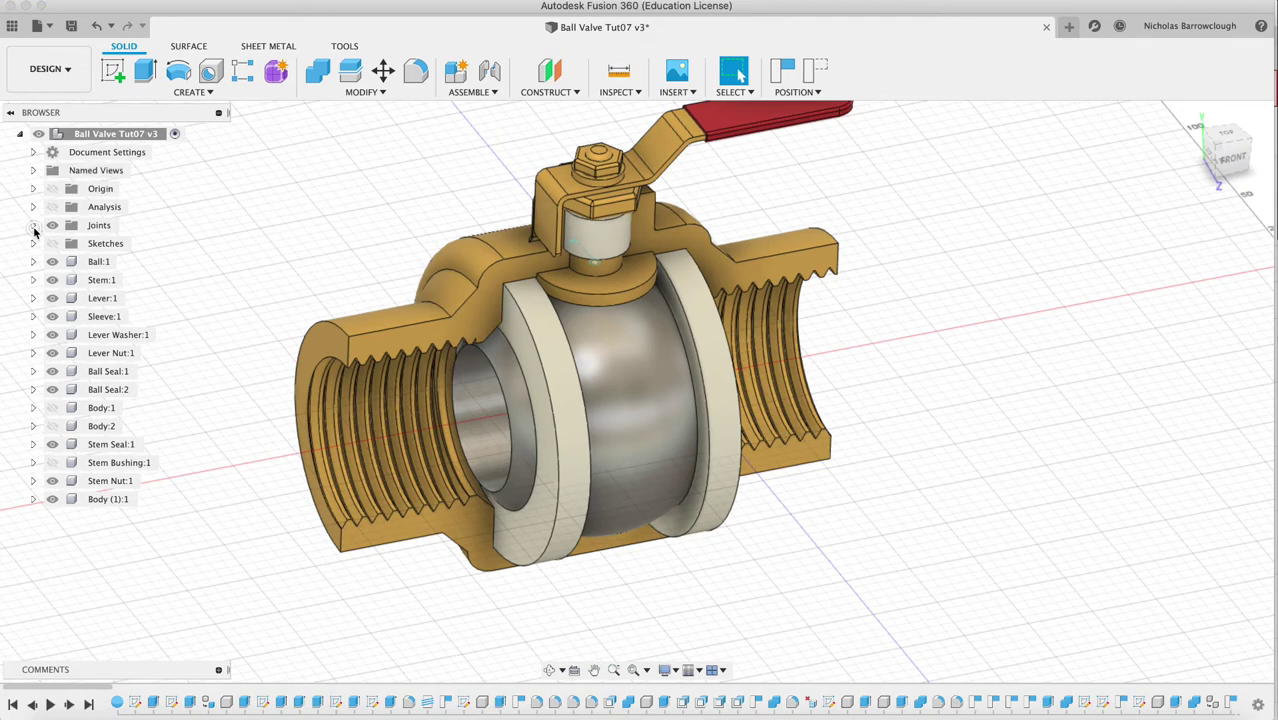
Drive Rev1 to 90 deg and show Body:1, viewed from the left-front.
{"action": "left_click", "coordinate": [33, 226]}
{"action": "right_click", "coordinate": [110, 243]}
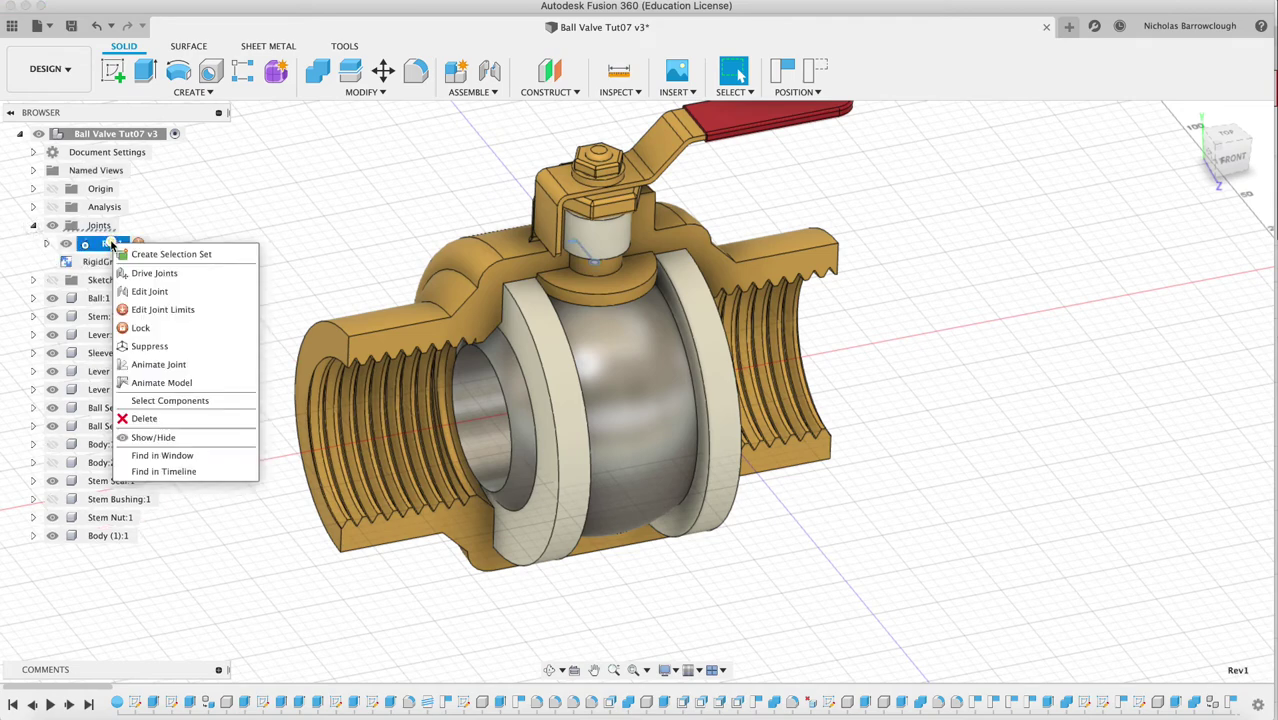
{"action": "left_click", "coordinate": [150, 273]}
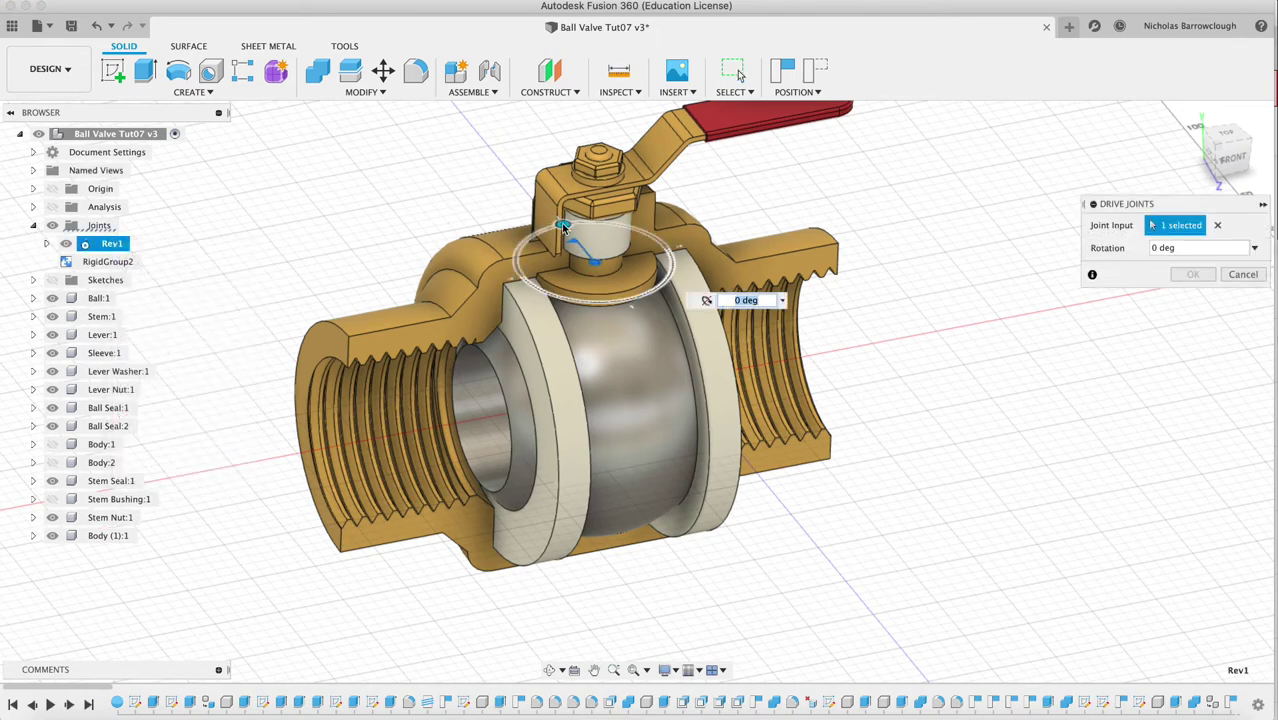
{"action": "left_click_drag", "start_coordinate": [565, 227], "coordinate": [541, 276]}
{"action": "left_click", "coordinate": [551, 670]}
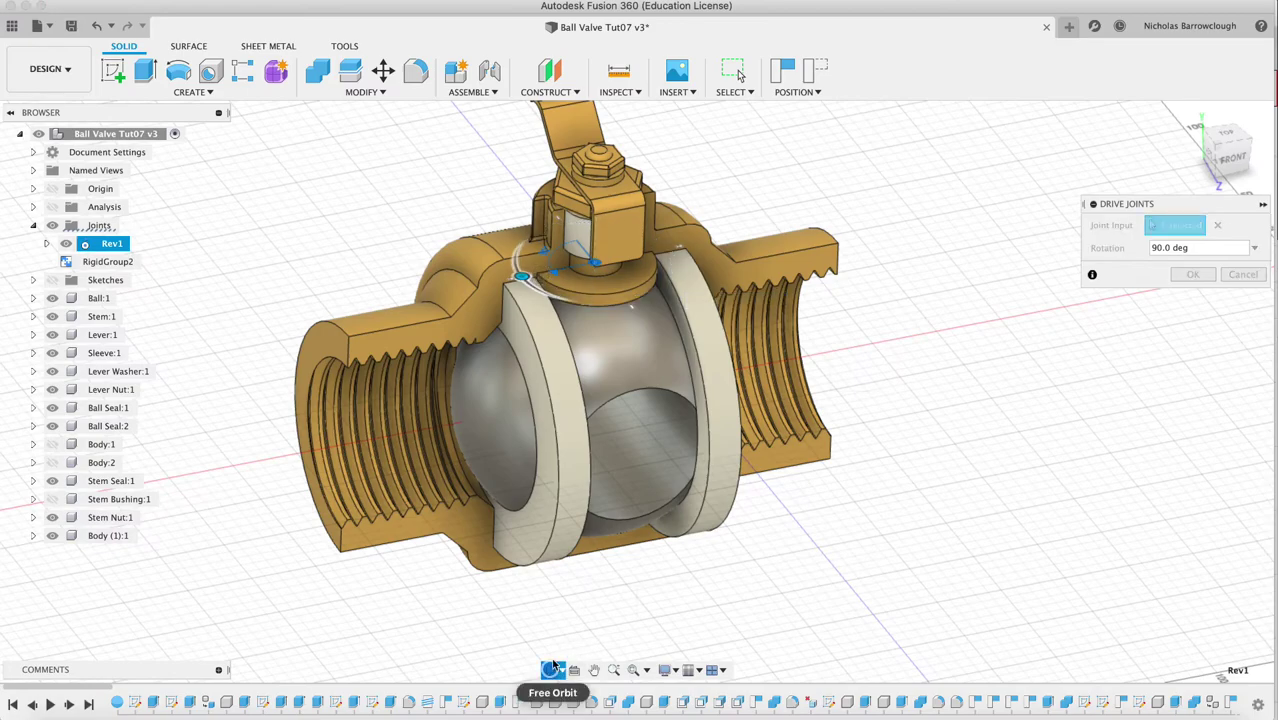
{"action": "left_click_drag", "start_coordinate": [601, 335], "coordinate": [691, 300]}
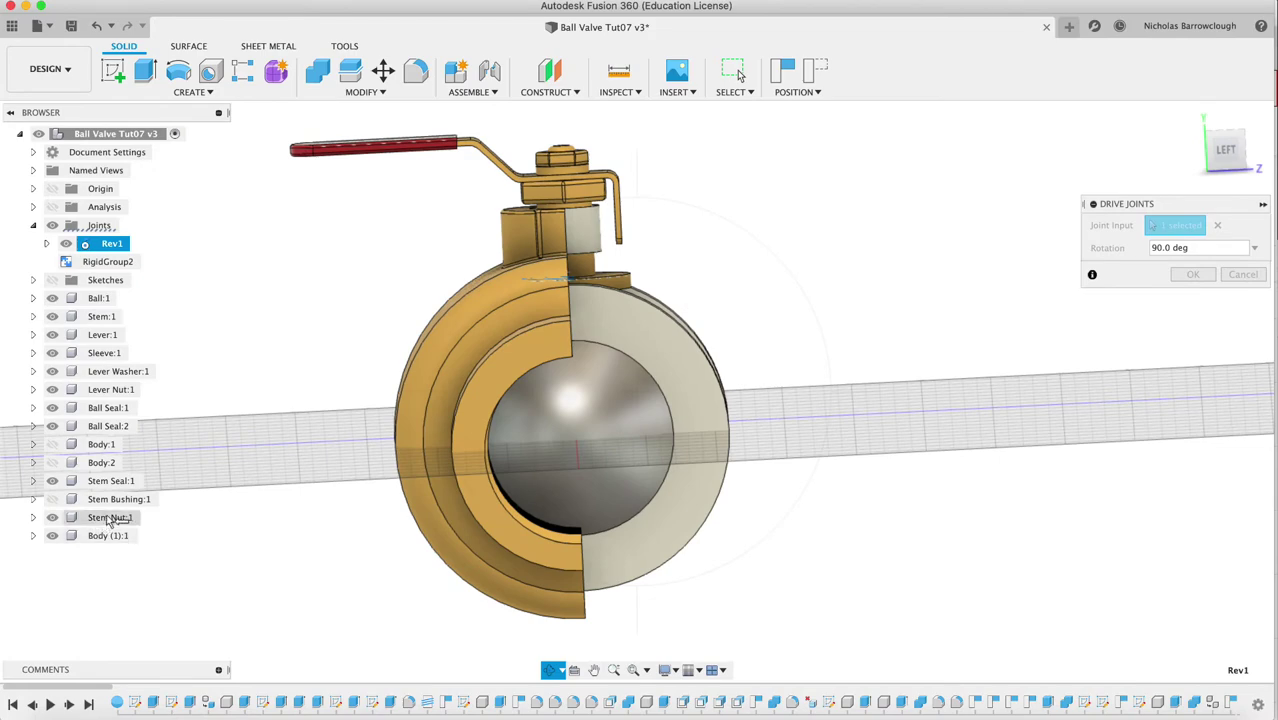
{"action": "left_click", "coordinate": [53, 445]}
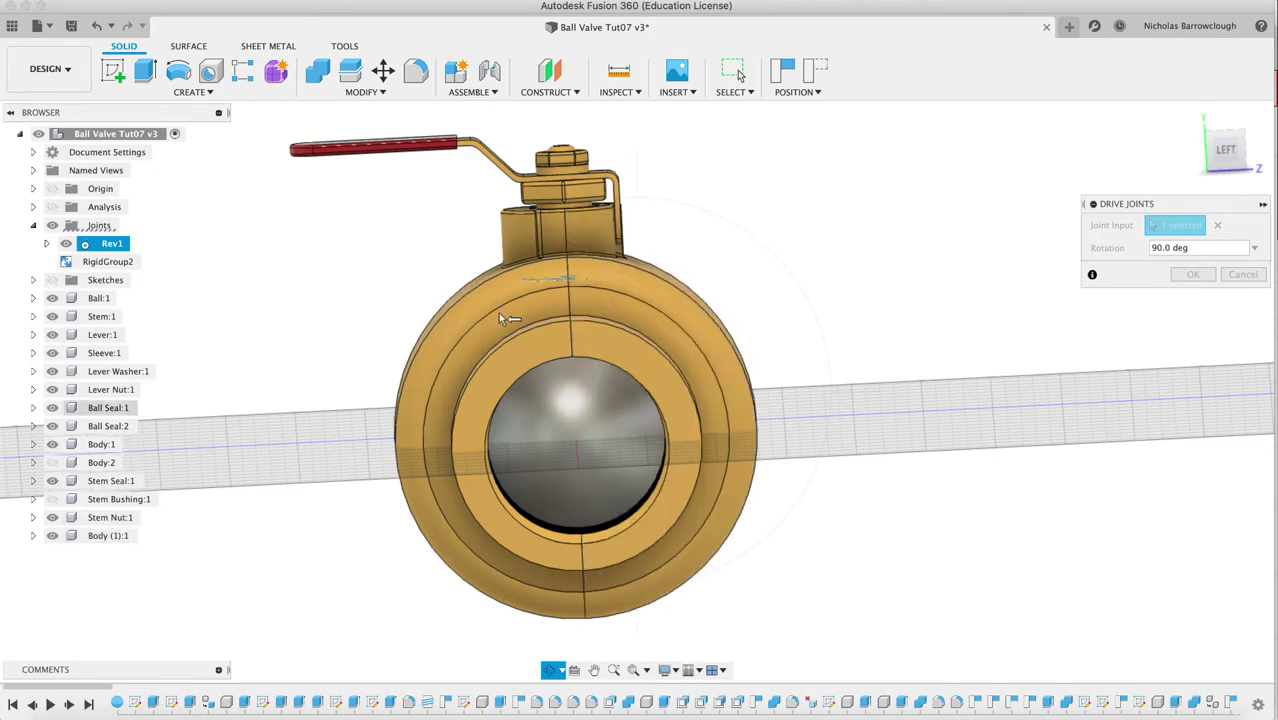
{"action": "left_click_drag", "start_coordinate": [594, 463], "coordinate": [613, 418]}
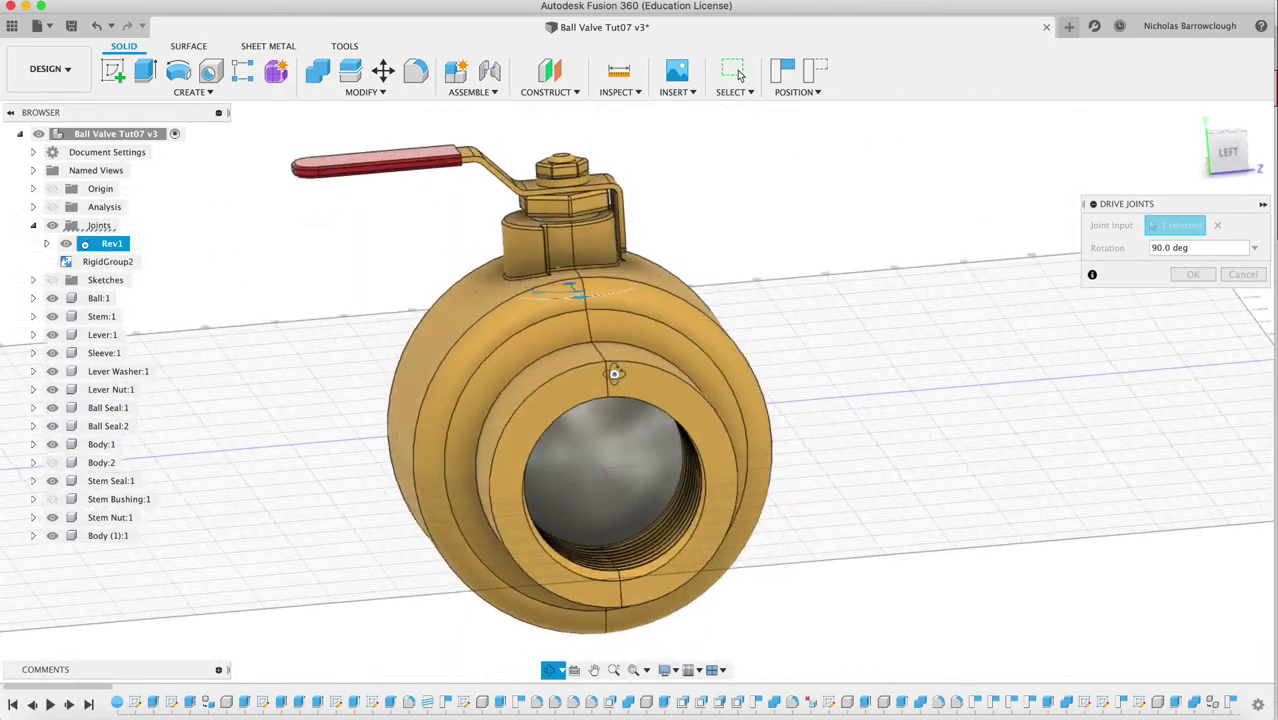
Drive Rev1 back from 90 deg to 60 deg, viewed from near the front.
{"action": "left_click", "coordinate": [598, 291]}
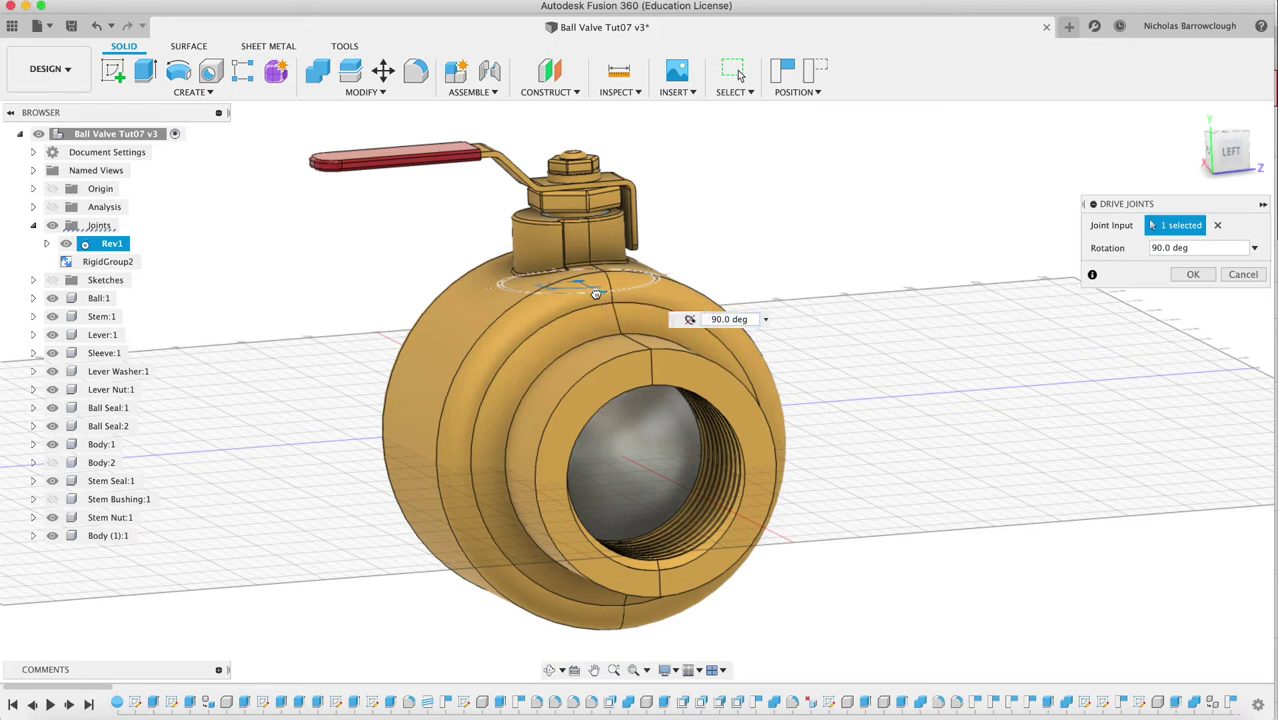
{"action": "left_click_drag", "start_coordinate": [596, 293], "coordinate": [560, 288]}
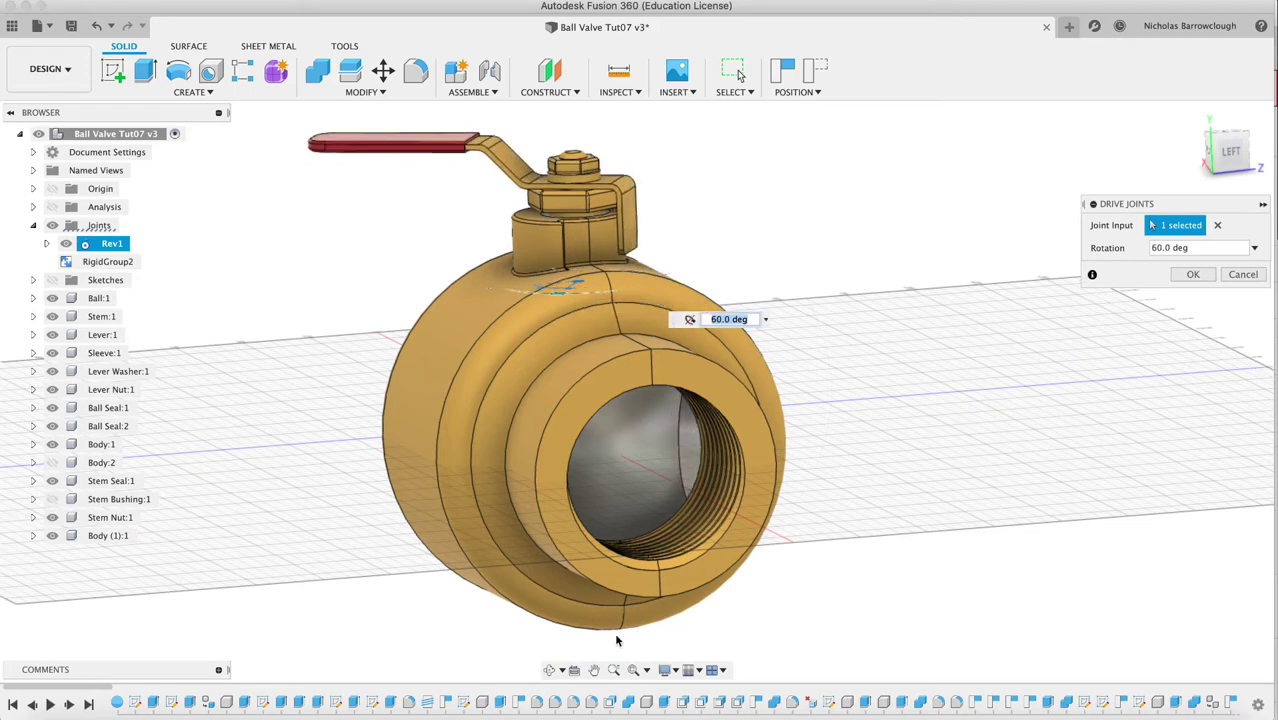
{"action": "left_click", "coordinate": [551, 669]}
{"action": "mouse_move", "coordinate": [669, 349]}
{"action": "left_mouse_down"}
{"action": "mouse_move", "coordinate": [652, 336]}
{"action": "mouse_move", "coordinate": [693, 345]}
{"action": "mouse_move", "coordinate": [665, 348]}
{"action": "mouse_move", "coordinate": [685, 354]}
{"action": "left_mouse_up"}
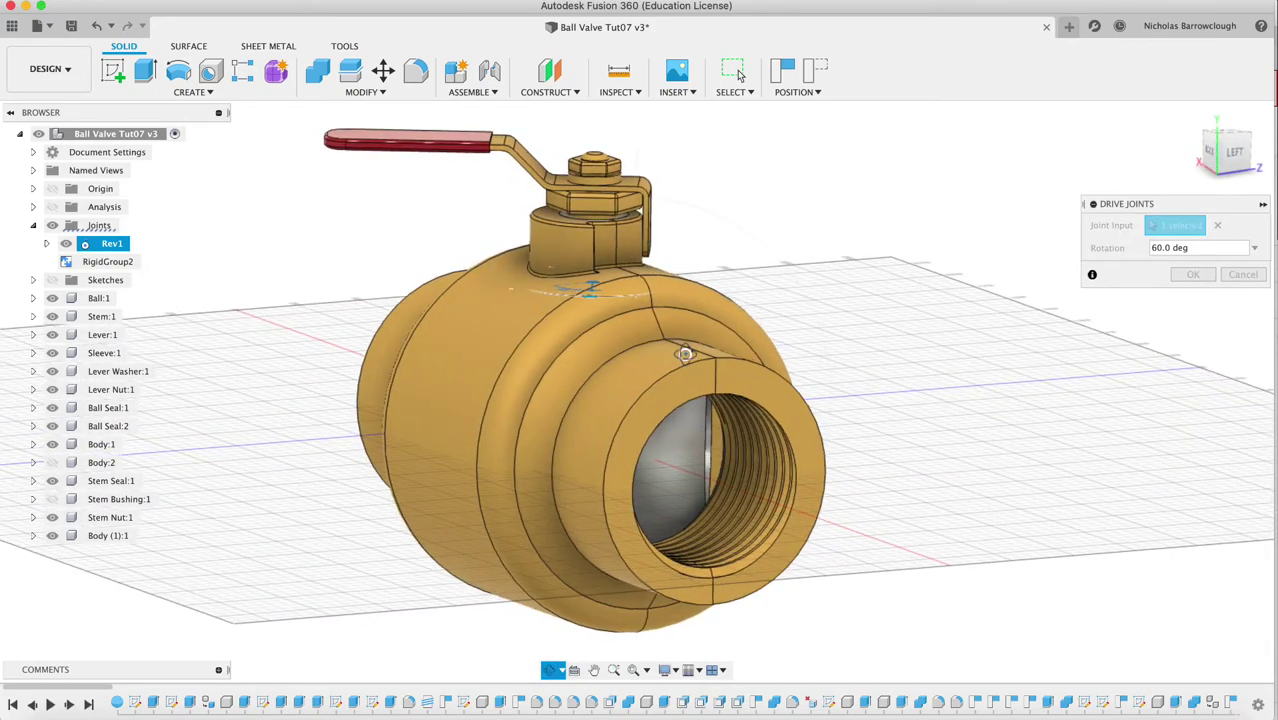
{"action": "key", "text": "Escape"}
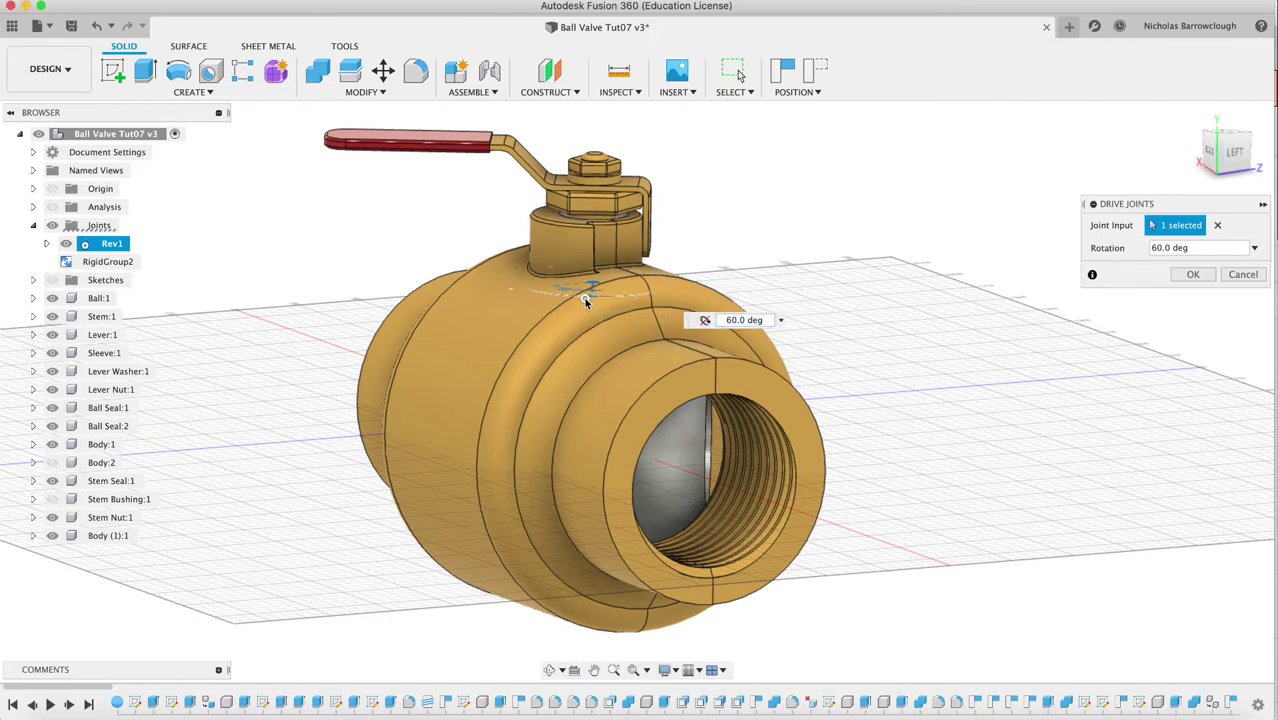
Swing the lever through 15 and 90 deg, settling at about 5.5 deg.
{"action": "left_click_drag", "start_coordinate": [588, 295], "coordinate": [549, 290]}
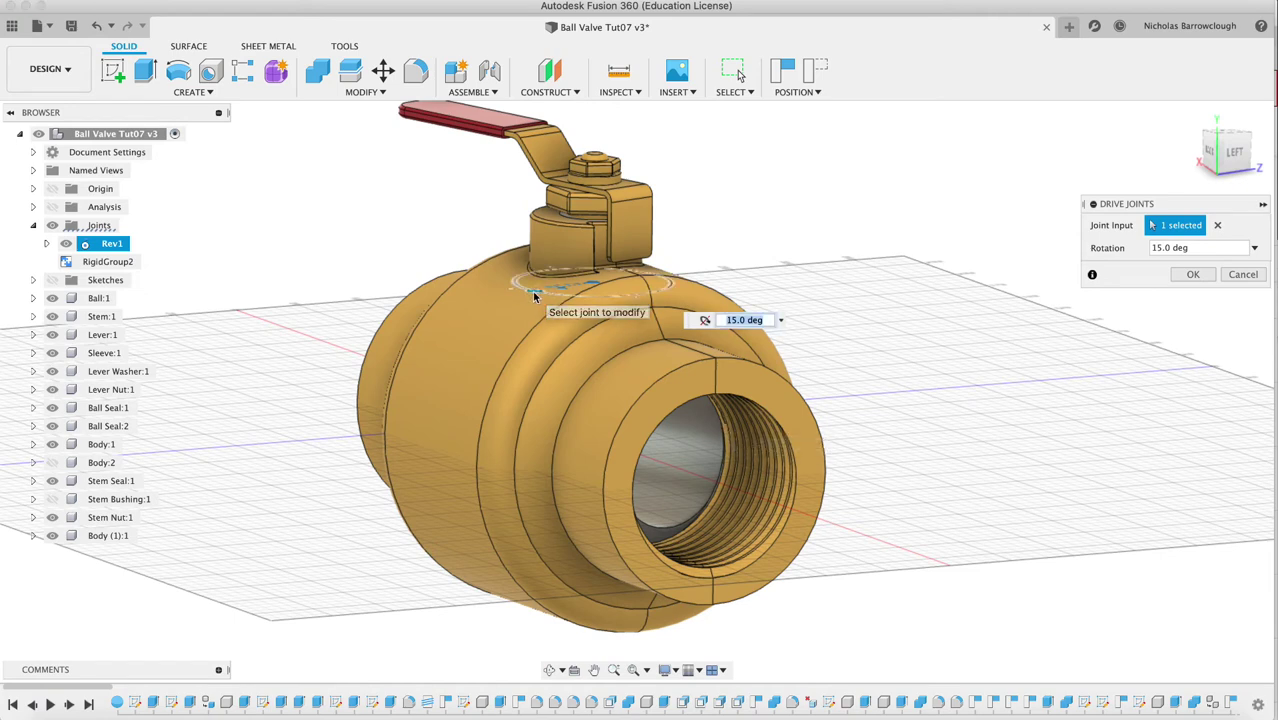
{"action": "type", "text": "90"}
{"action": "left_click_drag", "start_coordinate": [517, 289], "coordinate": [633, 642]}
{"action": "left_click", "coordinate": [613, 670]}
{"action": "left_click", "coordinate": [594, 670]}
{"action": "left_click_drag", "start_coordinate": [571, 348], "coordinate": [639, 556]}
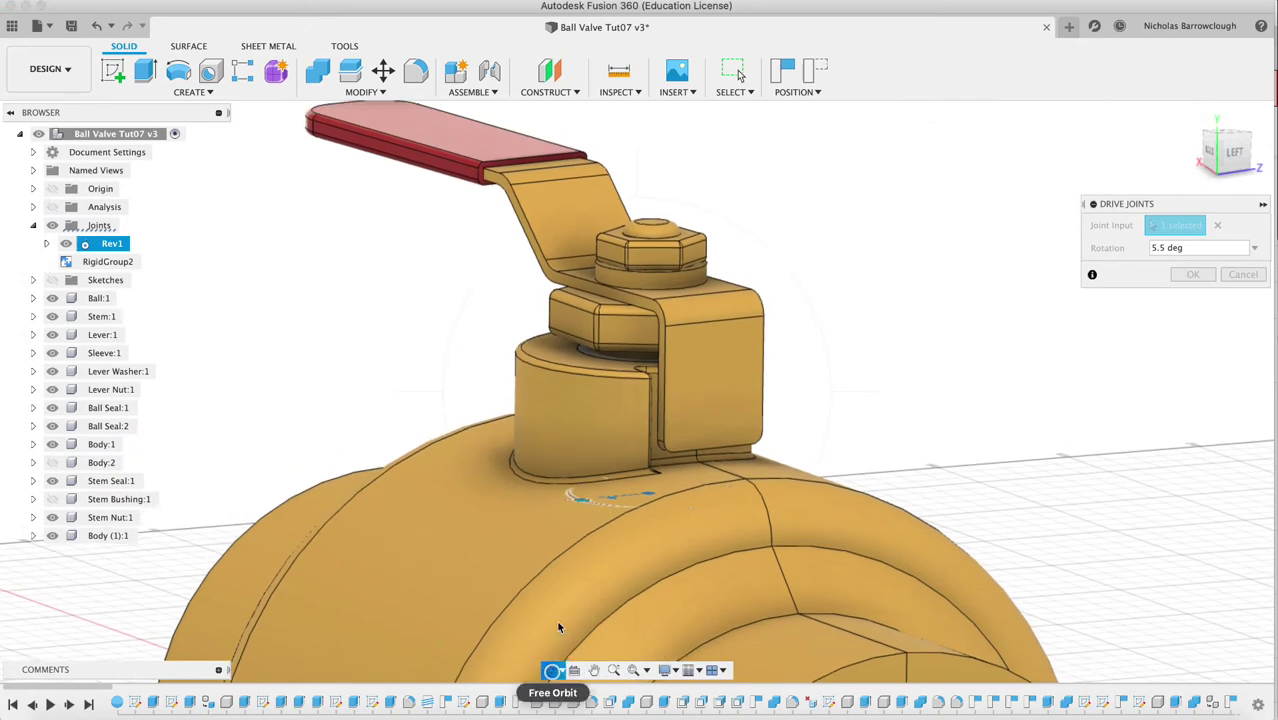
From a higher angle over the stem, drive Rev1 to 0 deg, then round to 90 deg.
{"action": "left_click", "coordinate": [552, 670]}
{"action": "left_click_drag", "start_coordinate": [634, 447], "coordinate": [640, 484]}
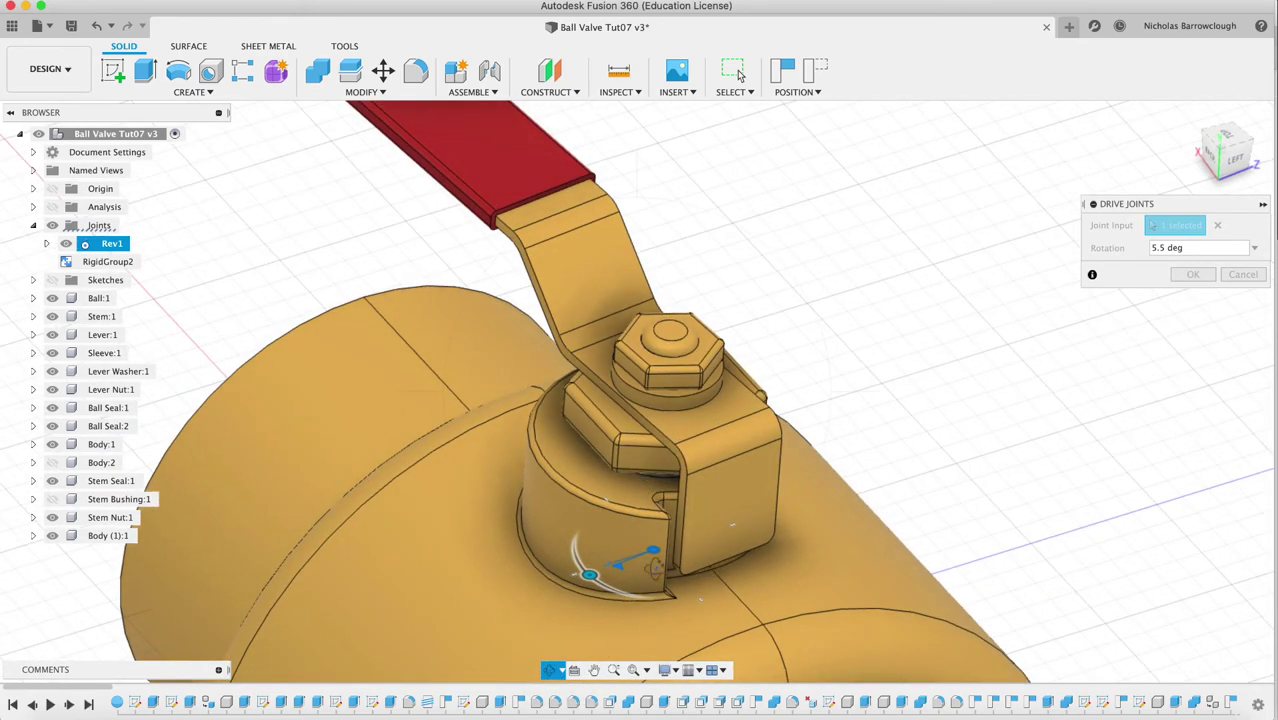
{"action": "key", "text": "Escape"}
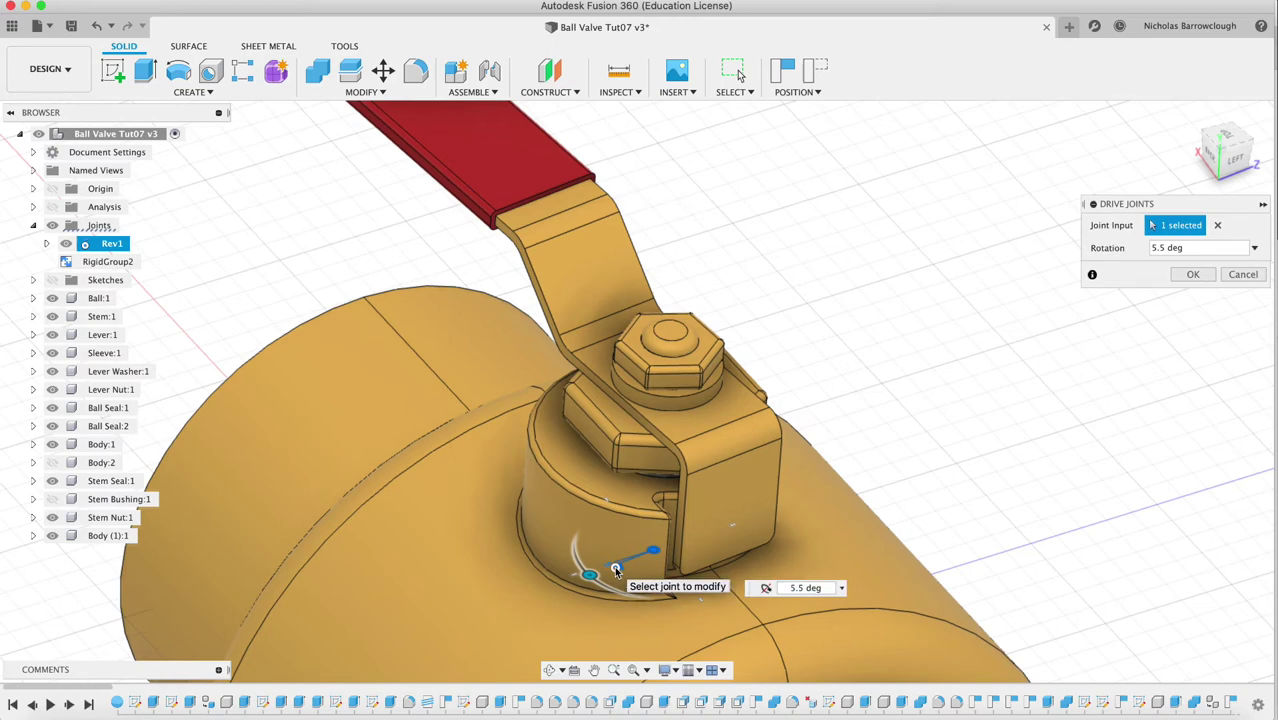
{"action": "left_click", "coordinate": [589, 577]}
{"action": "mouse_move", "coordinate": [589, 577]}
{"action": "left_mouse_down"}
{"action": "mouse_move", "coordinate": [630, 590]}
{"action": "mouse_move", "coordinate": [585, 574]}
{"action": "left_mouse_up"}
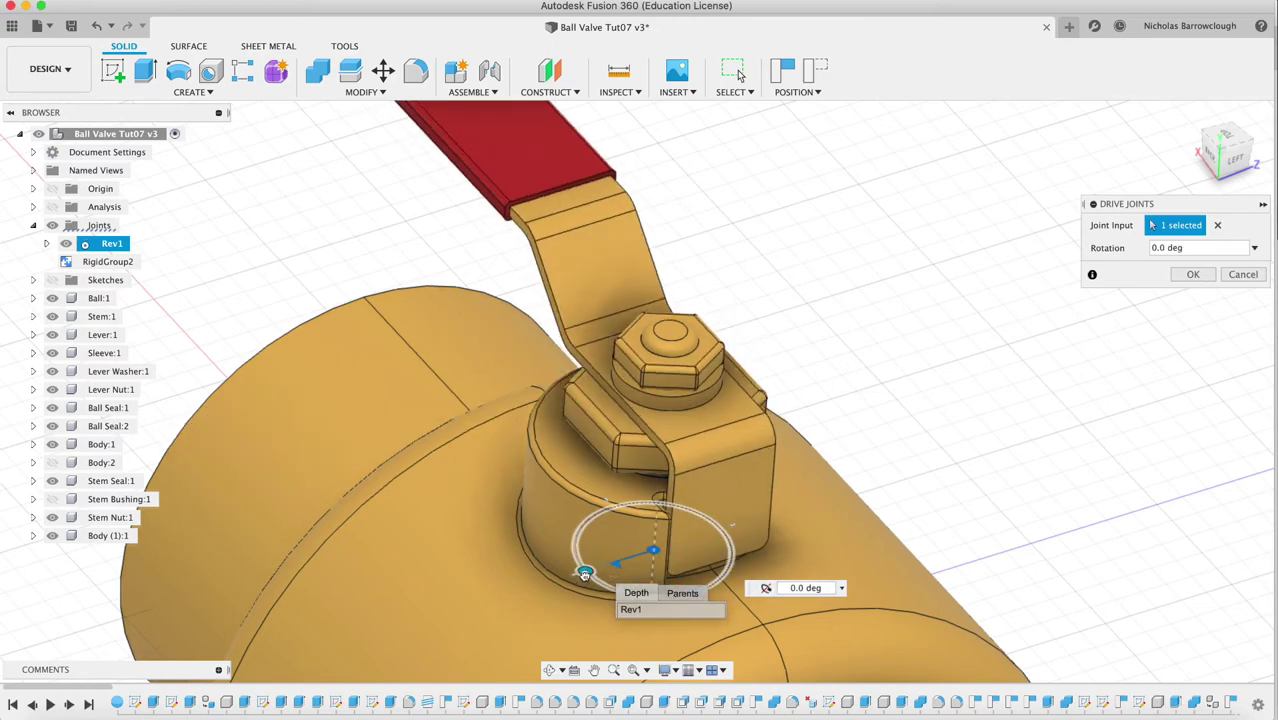
{"action": "left_click", "coordinate": [585, 574]}
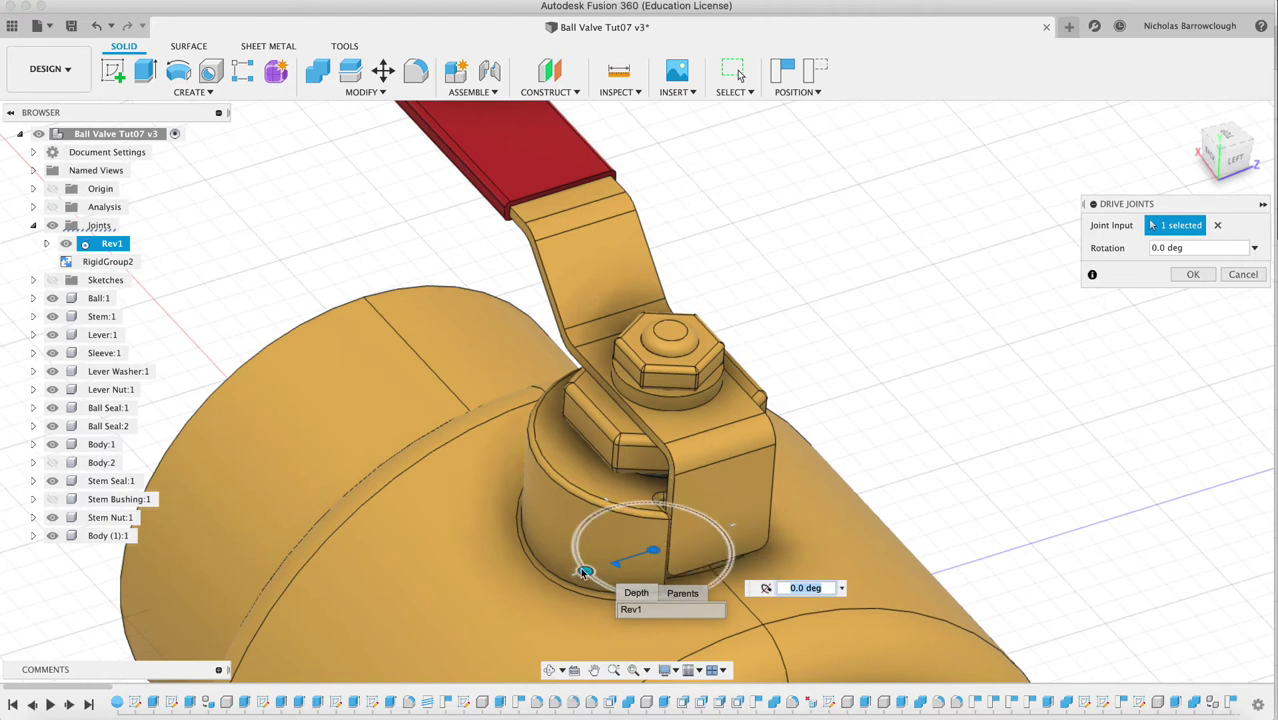
{"action": "left_click_drag", "start_coordinate": [583, 572], "coordinate": [618, 367]}
From a top-down view, swing the lever back to 0 deg along the pipe.
{"action": "left_click", "coordinate": [552, 670]}
{"action": "left_click_drag", "start_coordinate": [692, 348], "coordinate": [664, 436]}
{"action": "key", "text": "Escape"}
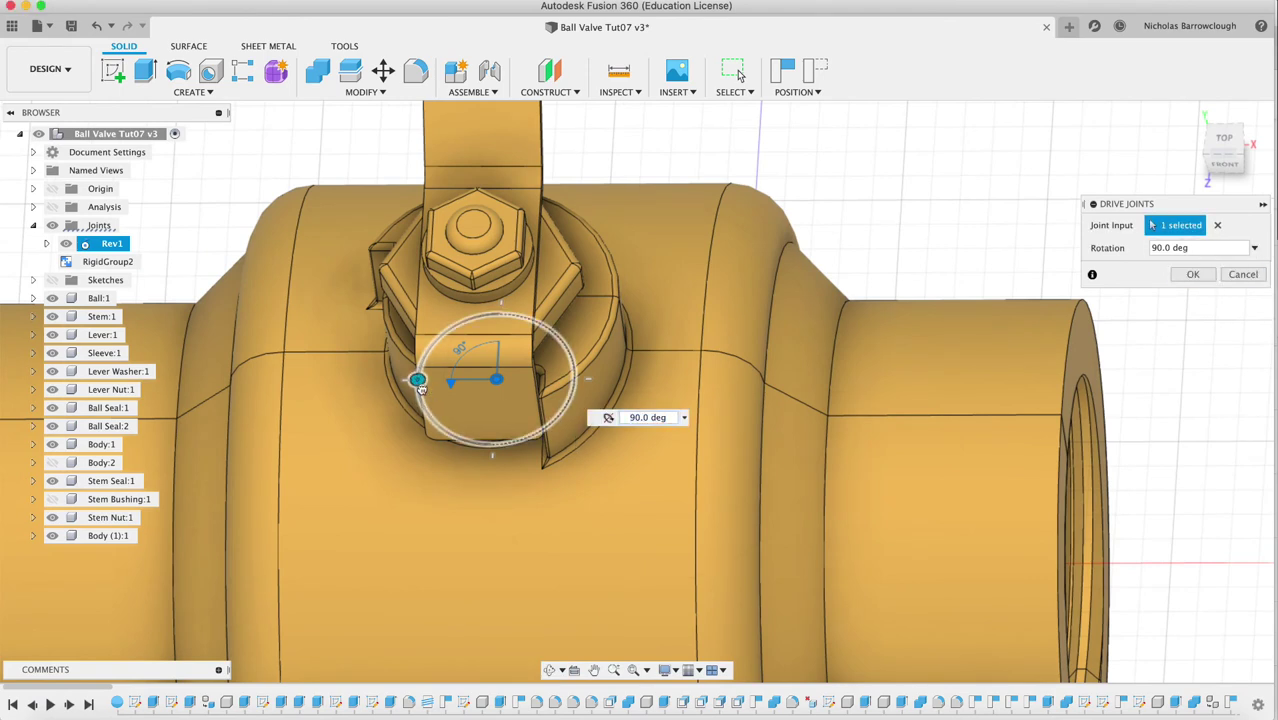
{"action": "left_click_drag", "start_coordinate": [420, 386], "coordinate": [503, 305]}
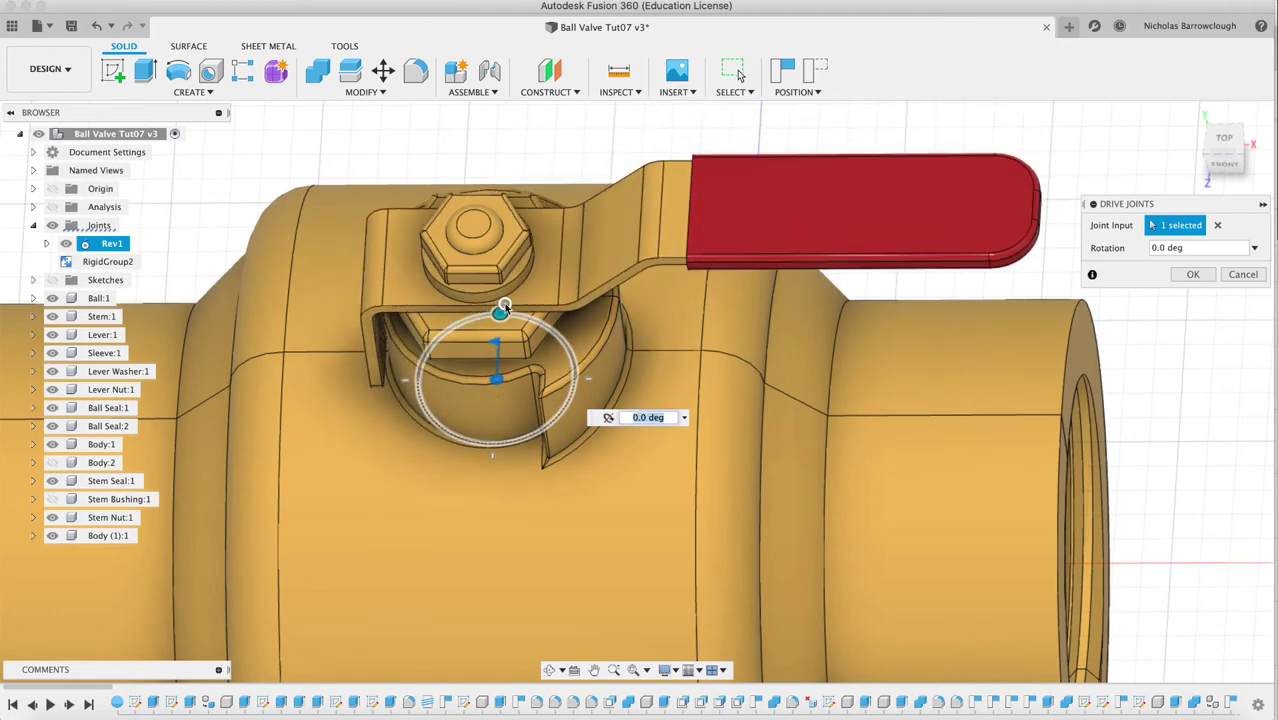
Zoom out to an isometric view of the whole valve and close Drive Joints.
{"action": "left_click", "coordinate": [614, 669]}
{"action": "left_click_drag", "start_coordinate": [686, 330], "coordinate": [688, 238]}
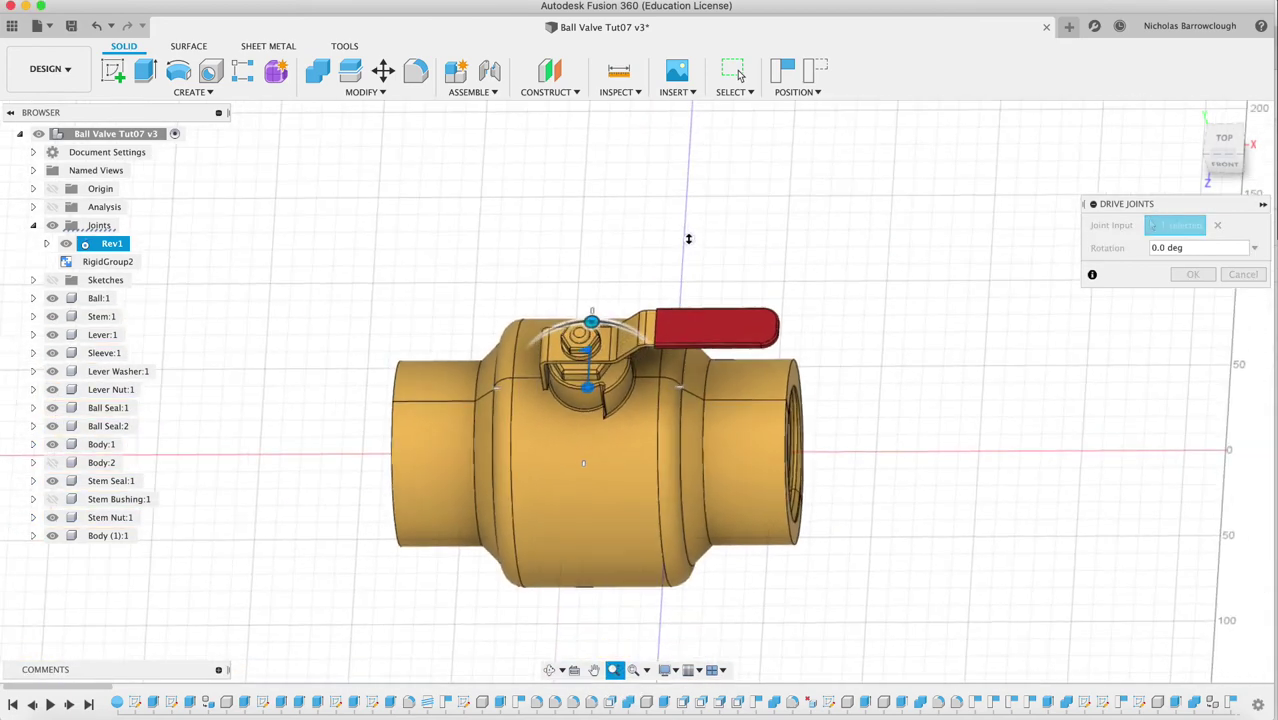
{"action": "left_click", "coordinate": [549, 669]}
{"action": "left_click_drag", "start_coordinate": [600, 300], "coordinate": [657, 473]}
{"action": "left_click", "coordinate": [598, 676]}
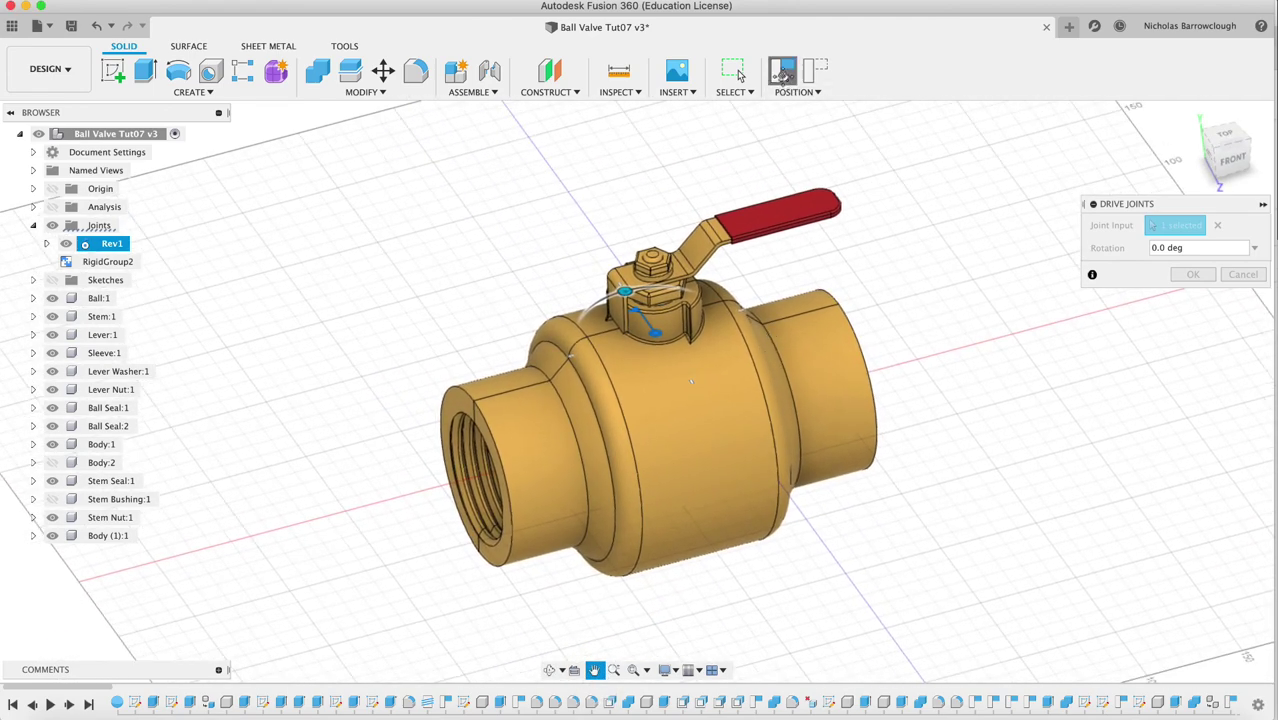
{"action": "key", "text": "Escape"}
Zoom in on the valve at rest at 0 deg and orbit it to a new angle.
{"action": "left_click", "coordinate": [614, 670]}
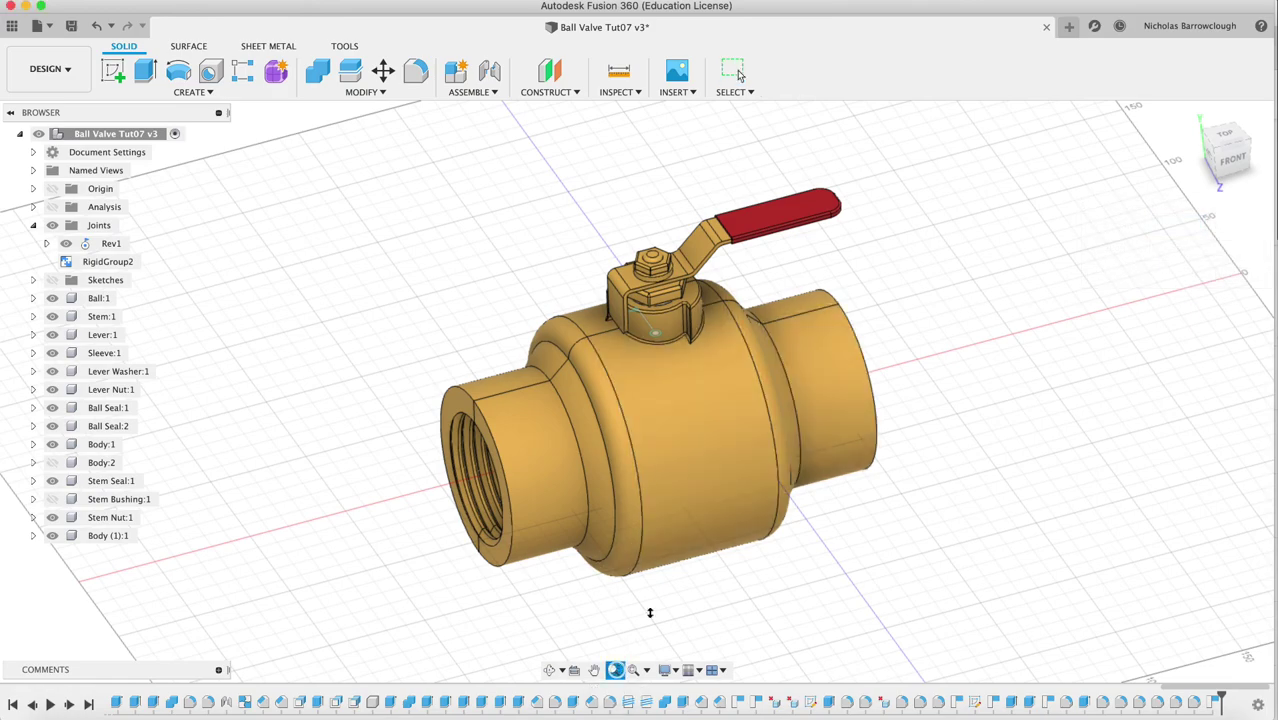
{"action": "left_click_drag", "start_coordinate": [650, 613], "coordinate": [727, 381]}
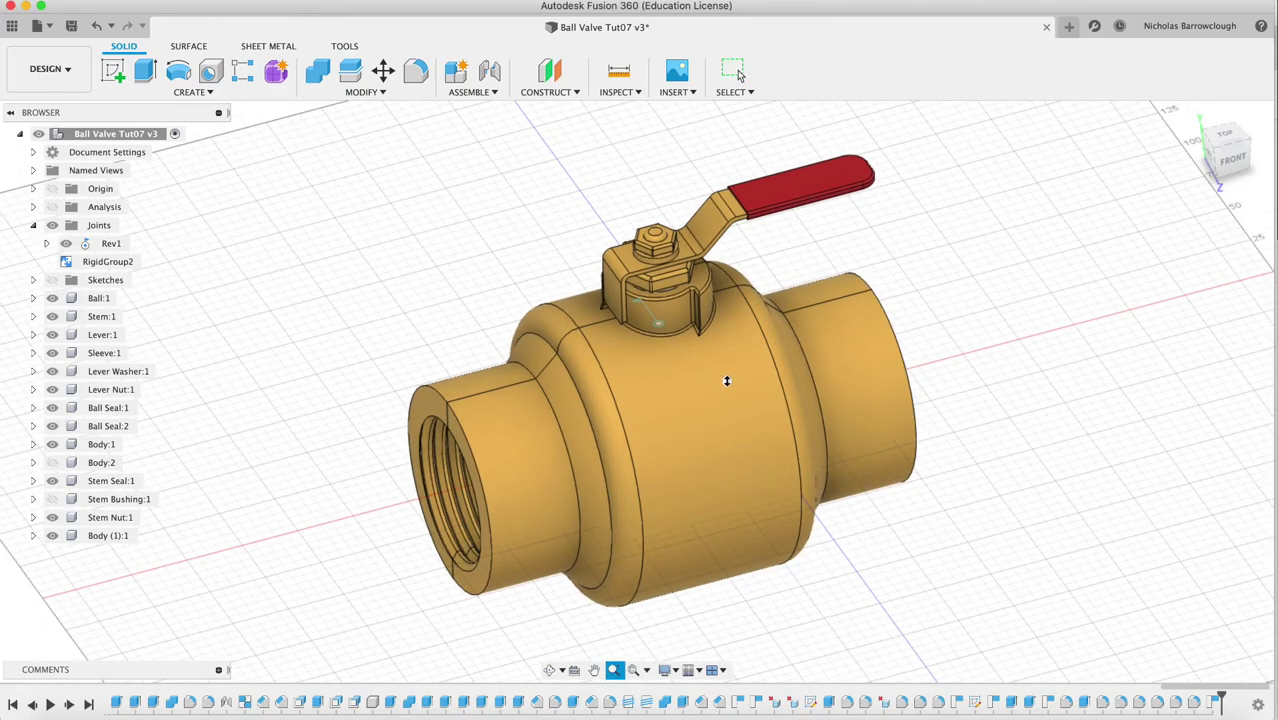
{"action": "left_click", "coordinate": [551, 670]}
{"action": "mouse_move", "coordinate": [662, 442]}
{"action": "left_mouse_down"}
{"action": "mouse_move", "coordinate": [682, 434]}
{"action": "mouse_move", "coordinate": [663, 418]}
{"action": "mouse_move", "coordinate": [672, 429]}
{"action": "left_mouse_up"}
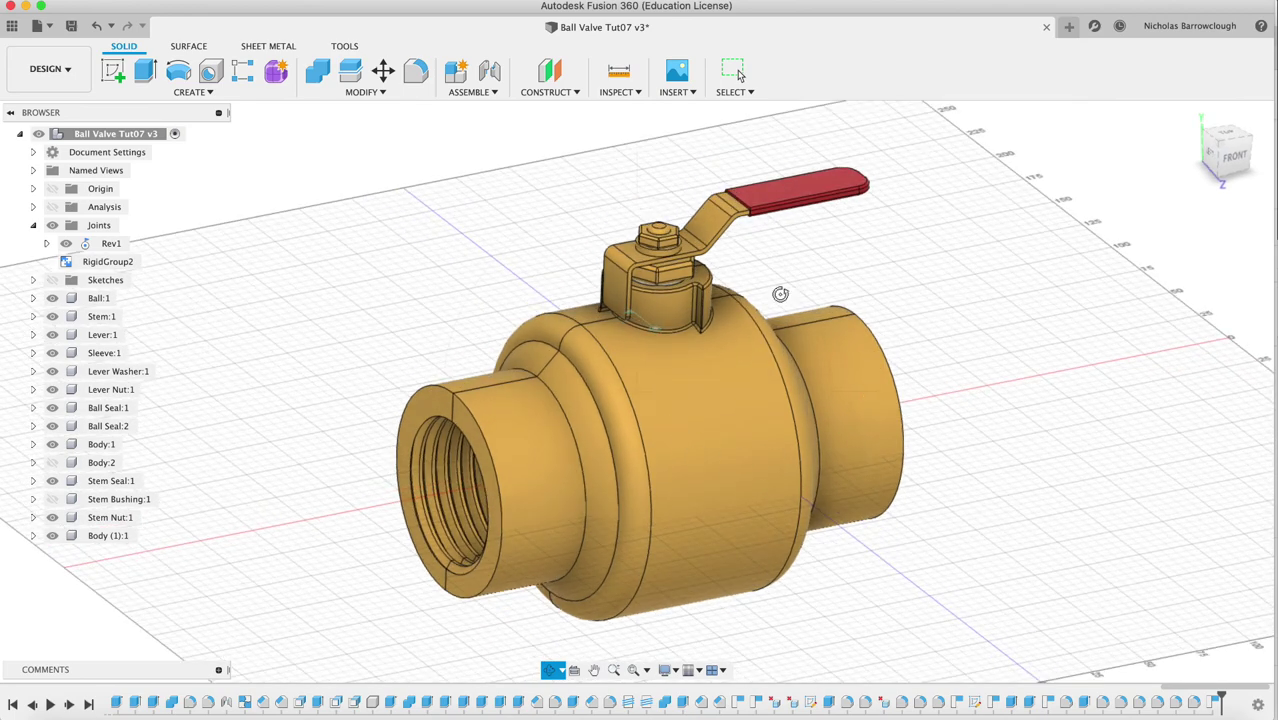